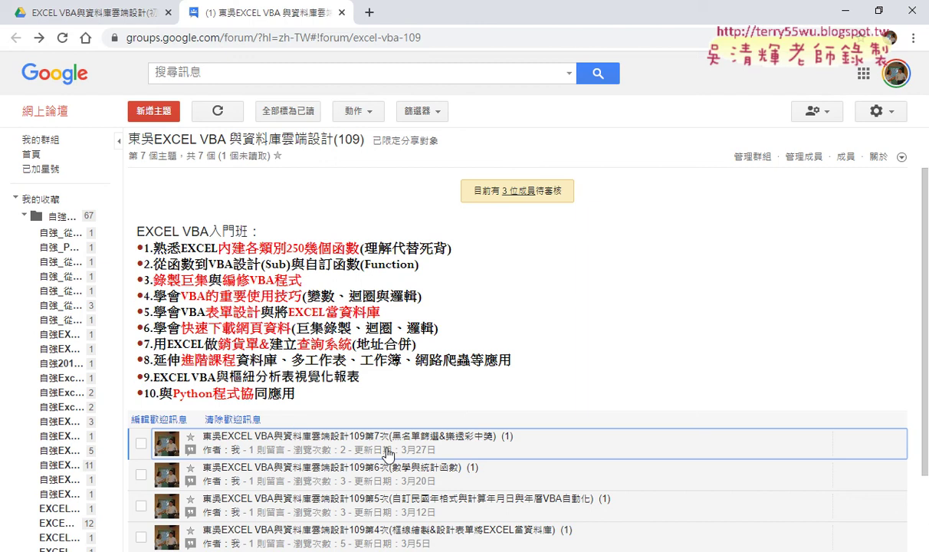
- Open the 第7次 (黑名單篩選&樂透彩中獎) topic and highlight 黑名單篩選 on outline line 02
left_click(371, 433)
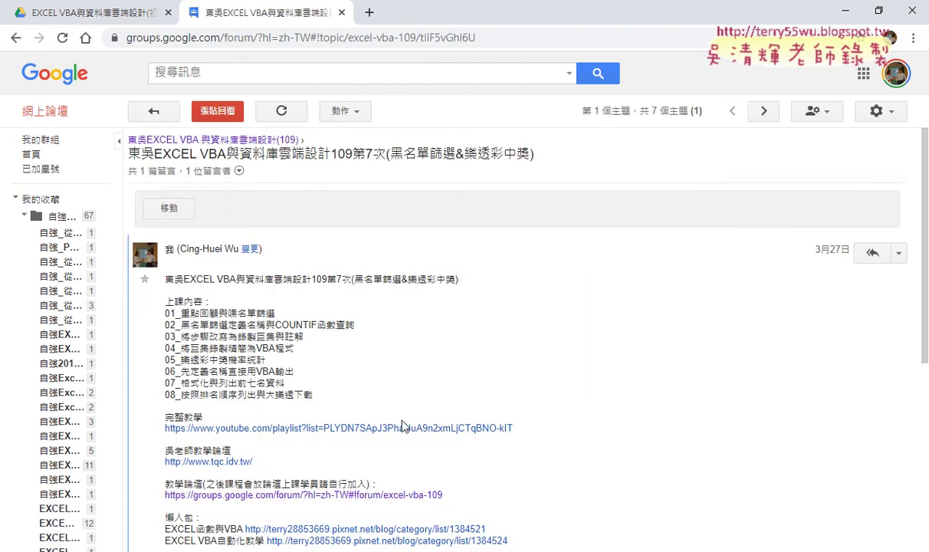
scroll(383, 406, "down", 1)
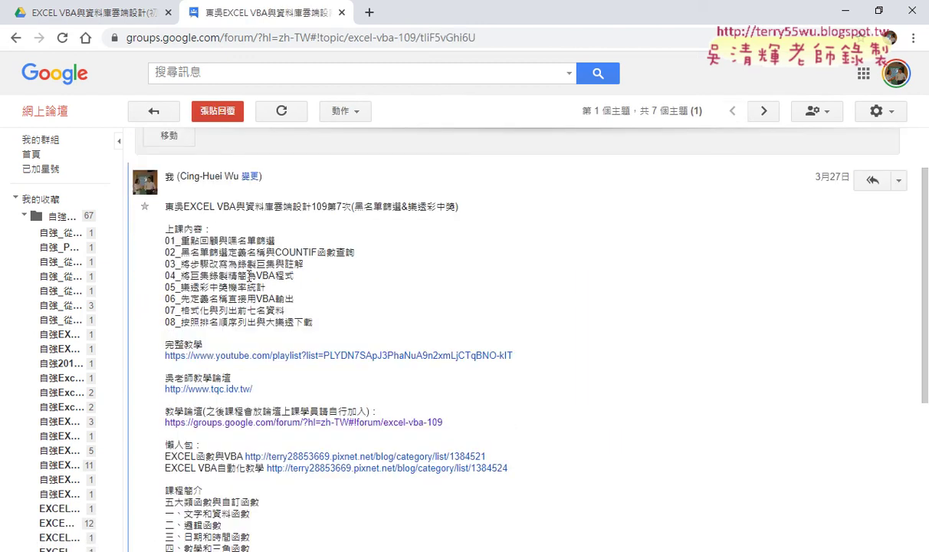
left_click(175, 239)
left_click_drag(182, 254, 226, 254)
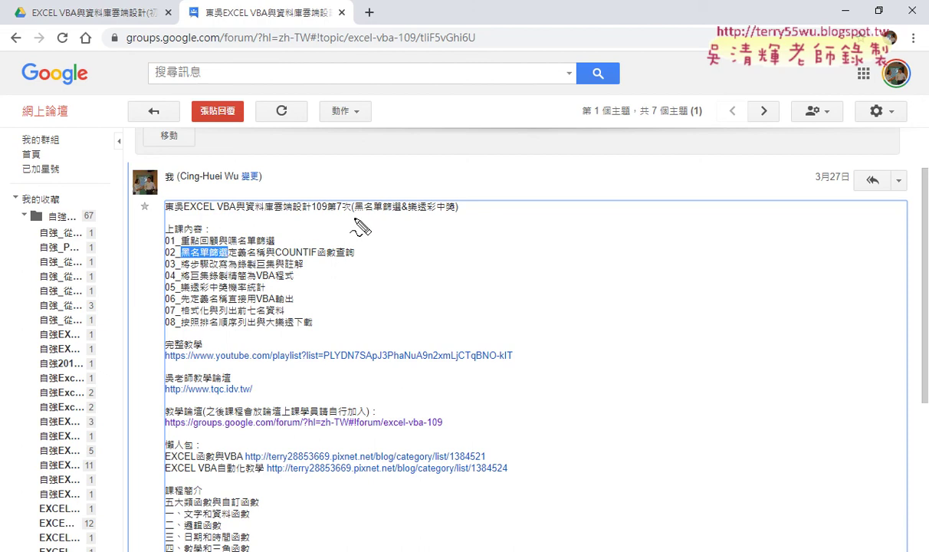
mouse_move(264, 262)
left_mouse_down()
mouse_move(247, 268)
mouse_move(268, 263)
left_mouse_up()
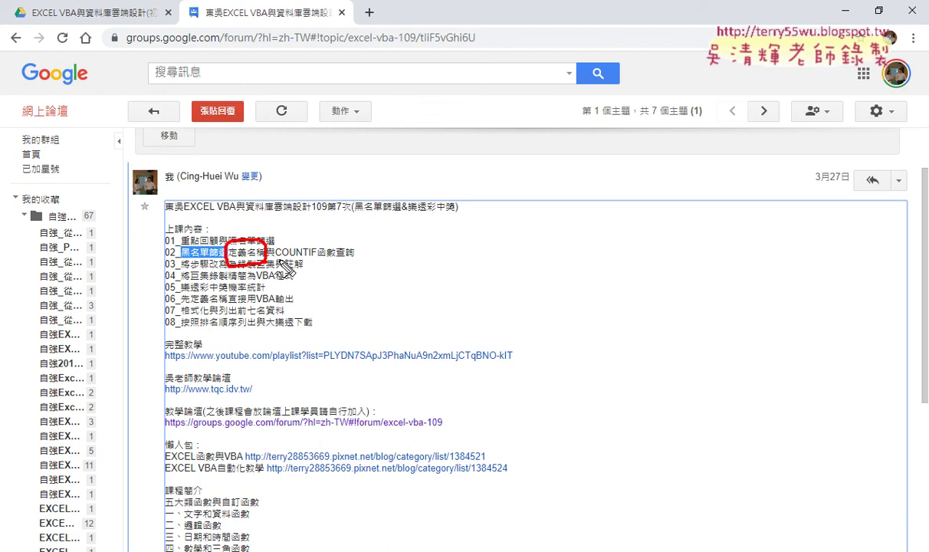
left_click_drag(268, 262, 318, 261)
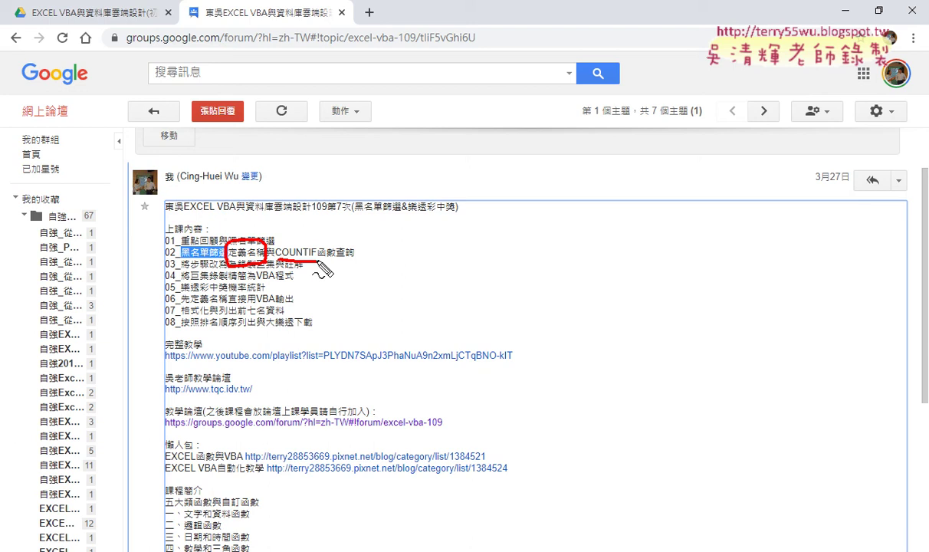
left_click_drag(318, 263, 302, 263)
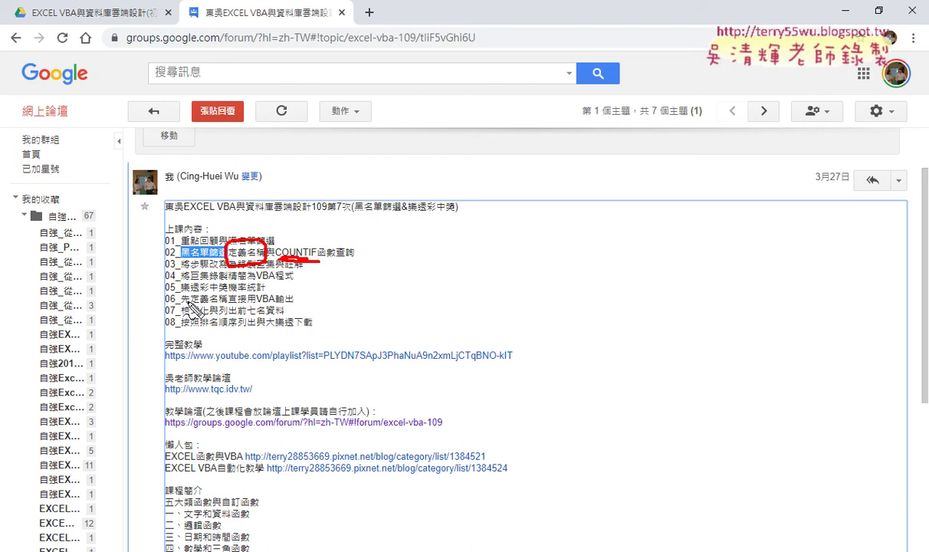
left_click_drag(179, 294, 255, 295)
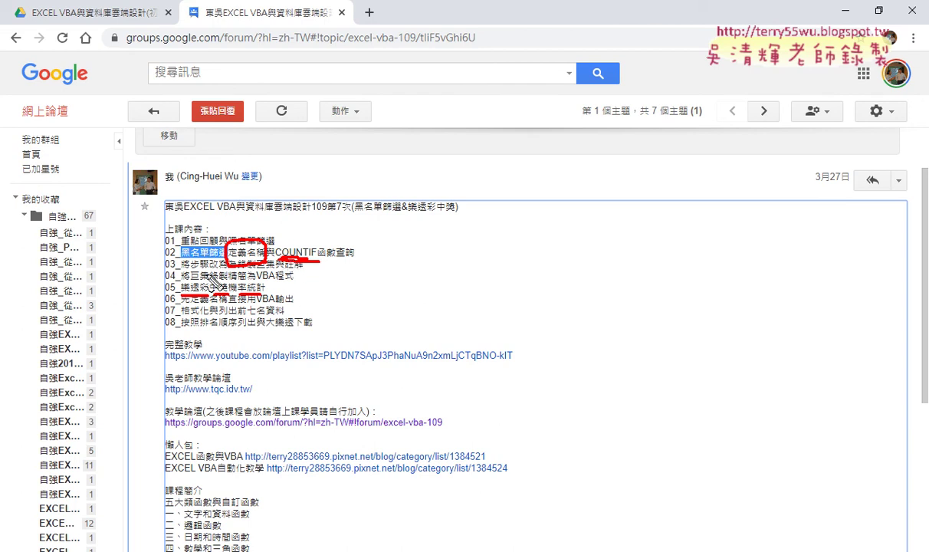
left_click_drag(220, 282, 270, 278)
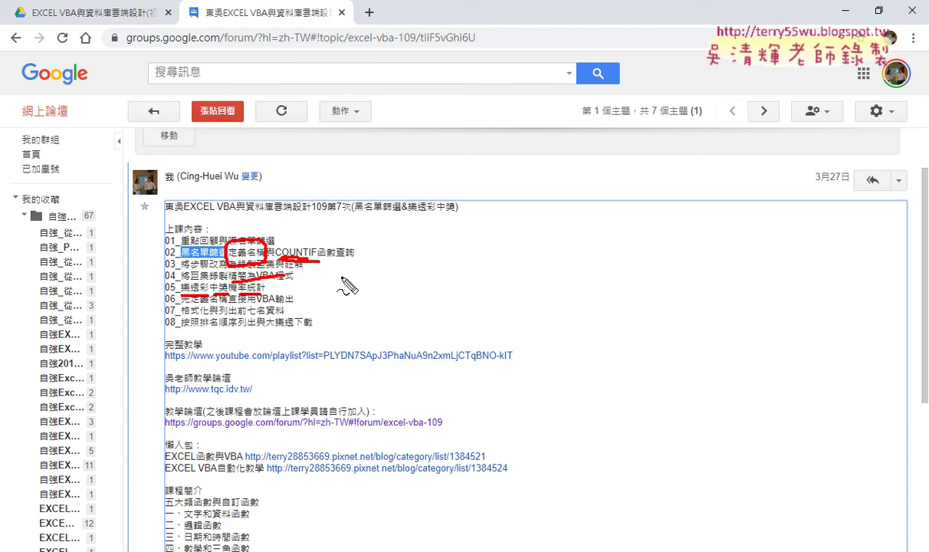
key("Escape")
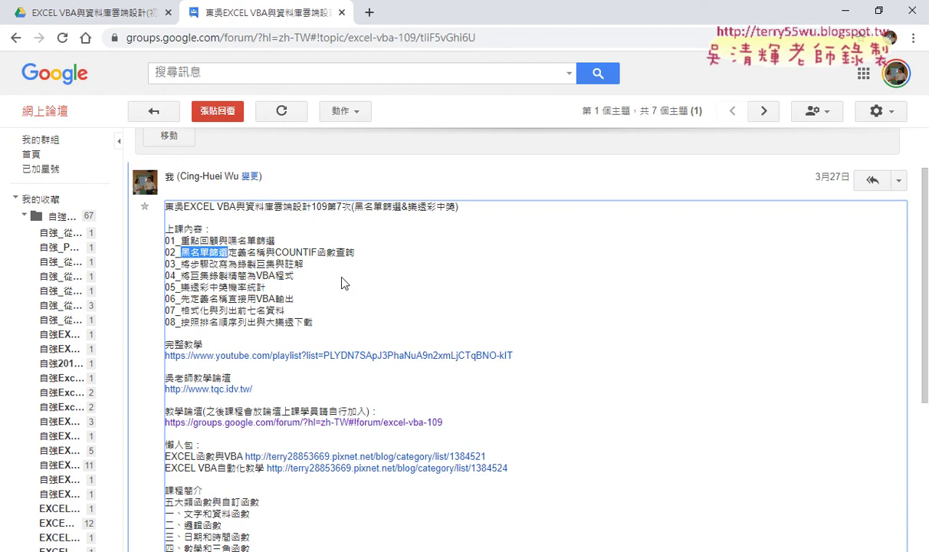
- Highlight VBA程式 and 大樂透下載 in the outline, then bring up the 05檢視參照函數 folder
left_click_drag(294, 275, 257, 275)
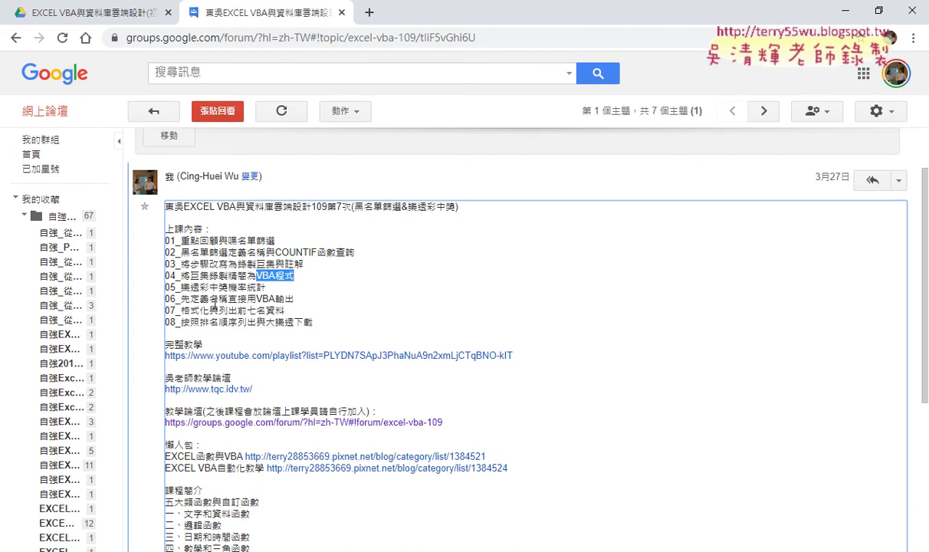
left_click_drag(266, 323, 395, 319)
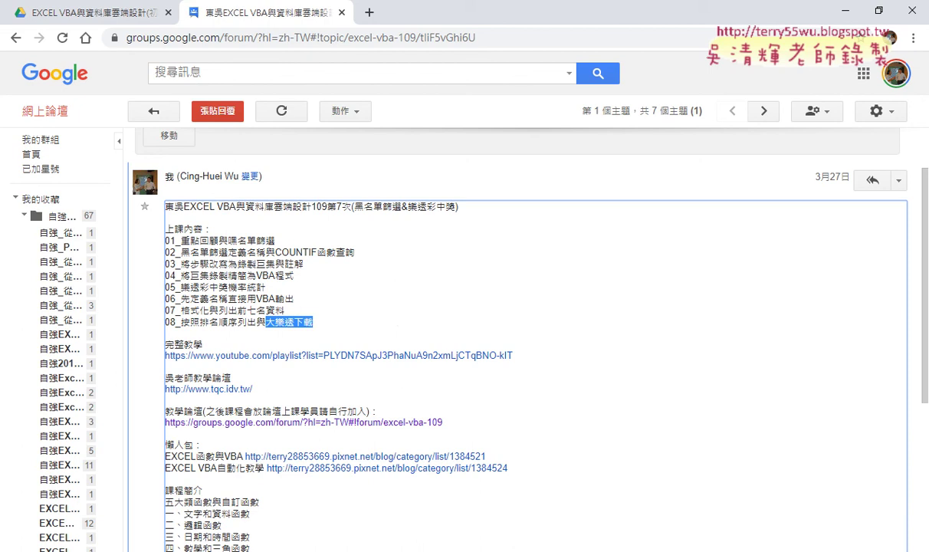
left_click(150, 498)
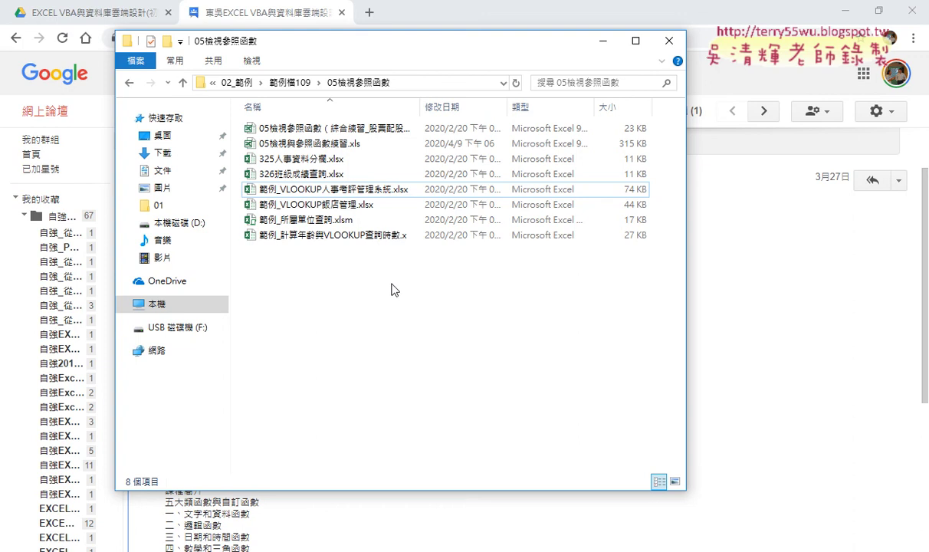
- Select and underline 05檢視與參照函數練習.xls, then open it in Excel
left_click(337, 144)
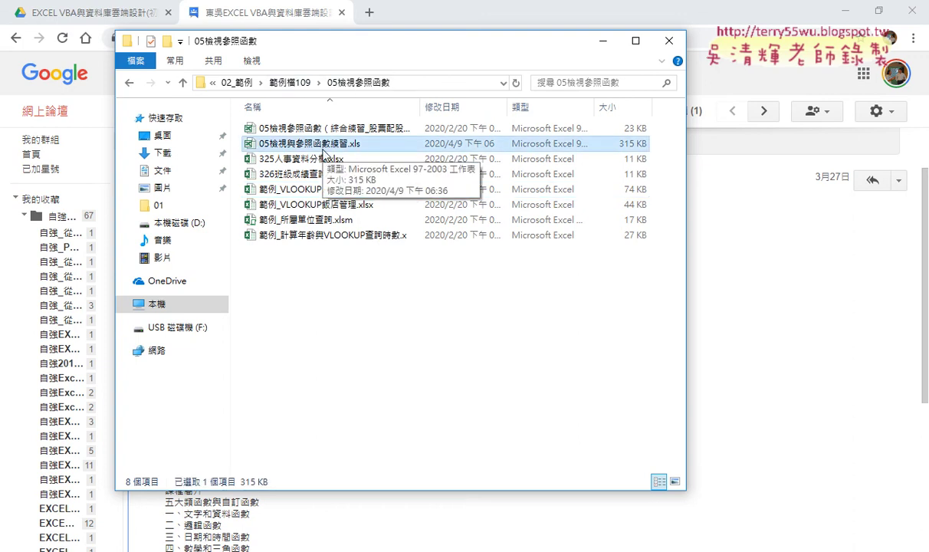
mouse_move(348, 146)
left_mouse_down()
mouse_move(270, 162)
mouse_move(389, 126)
mouse_move(405, 150)
left_mouse_up()
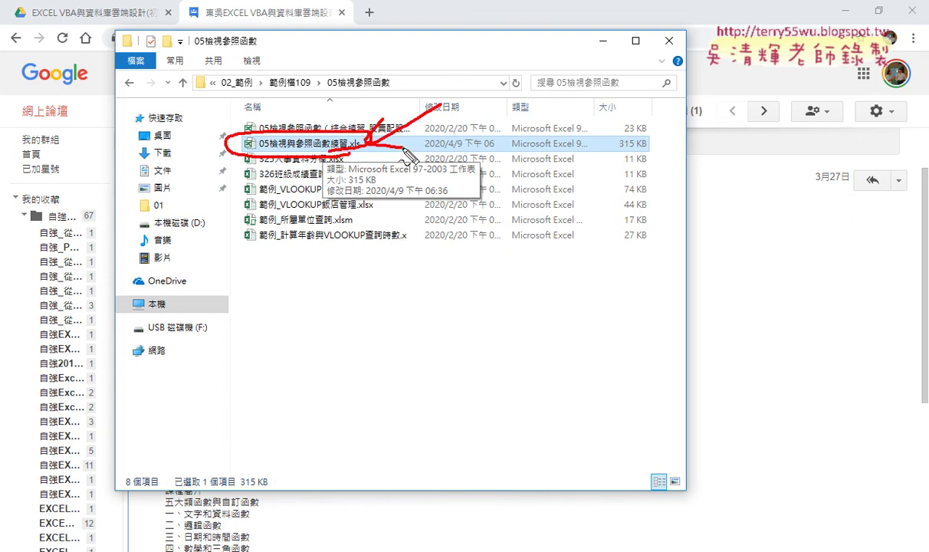
key("Escape")
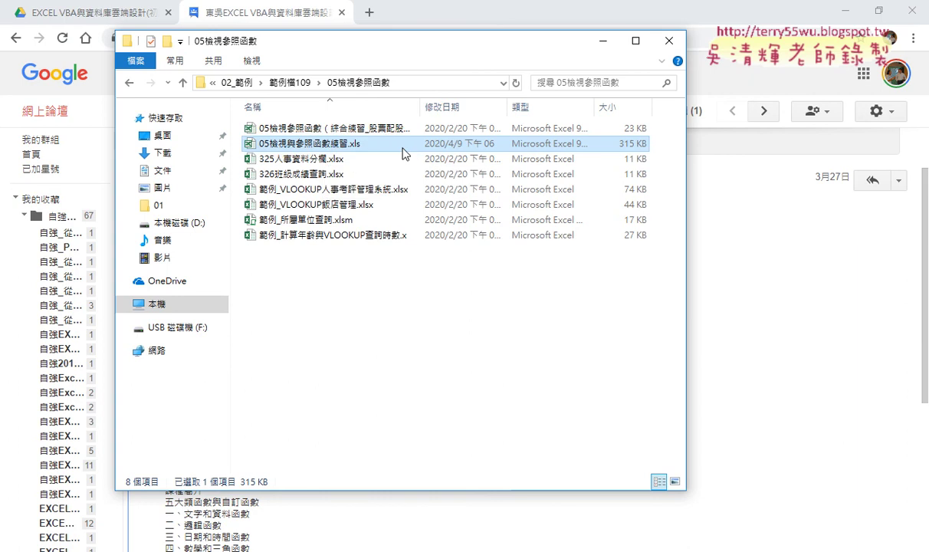
double_click(405, 153)
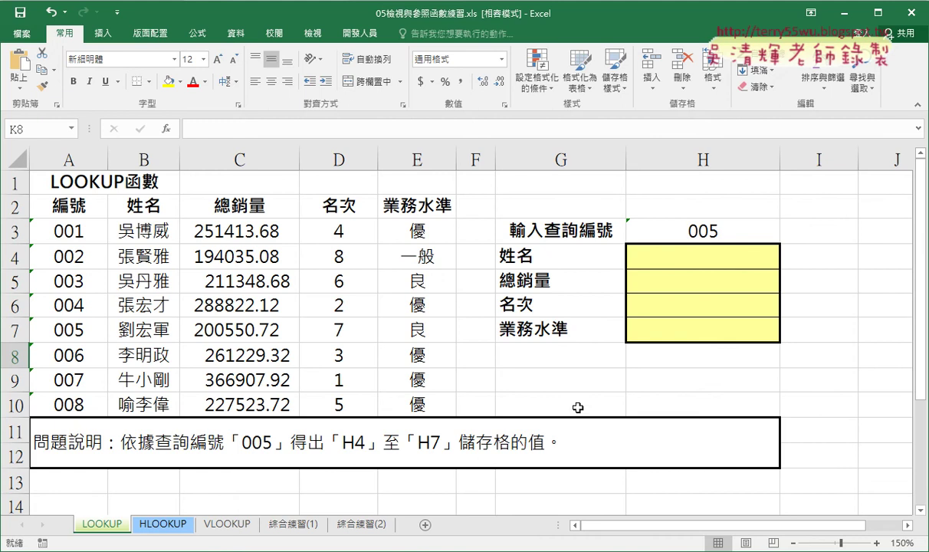
key("ctrl+2")
left_click_drag(474, 131, 478, 407)
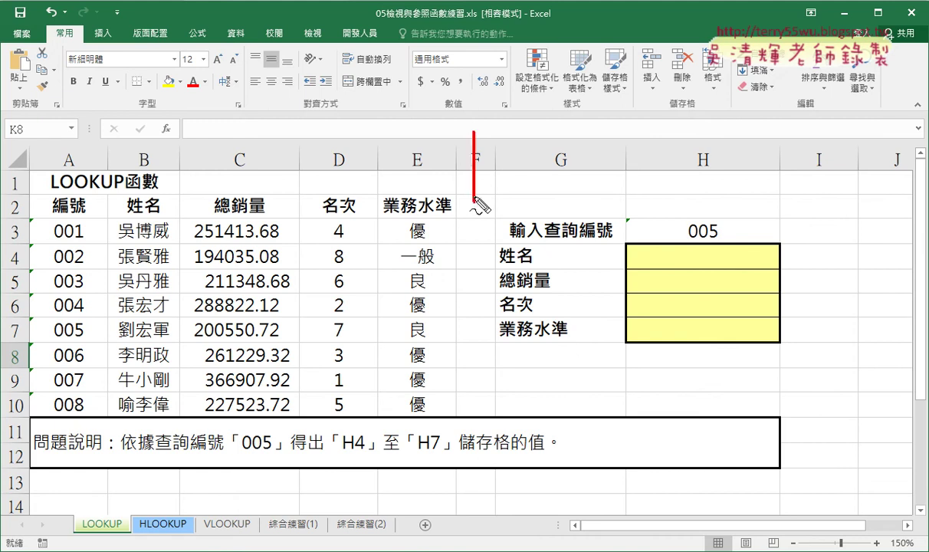
left_click_drag(464, 163, 346, 169)
left_click_drag(381, 141, 383, 186)
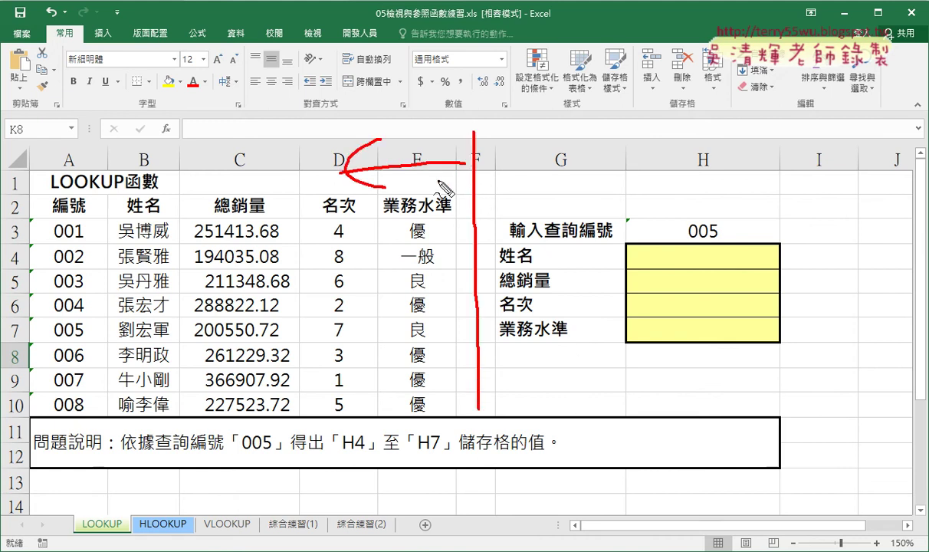
mouse_move(500, 167)
left_mouse_down()
mouse_move(627, 167)
mouse_move(627, 198)
left_mouse_up()
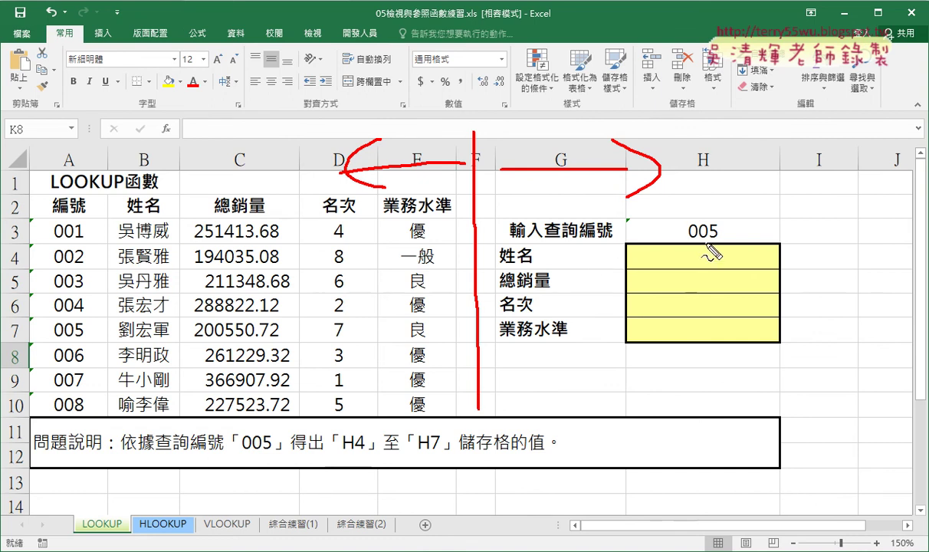
mouse_move(711, 221)
left_mouse_down()
mouse_move(726, 236)
mouse_move(715, 247)
left_mouse_up()
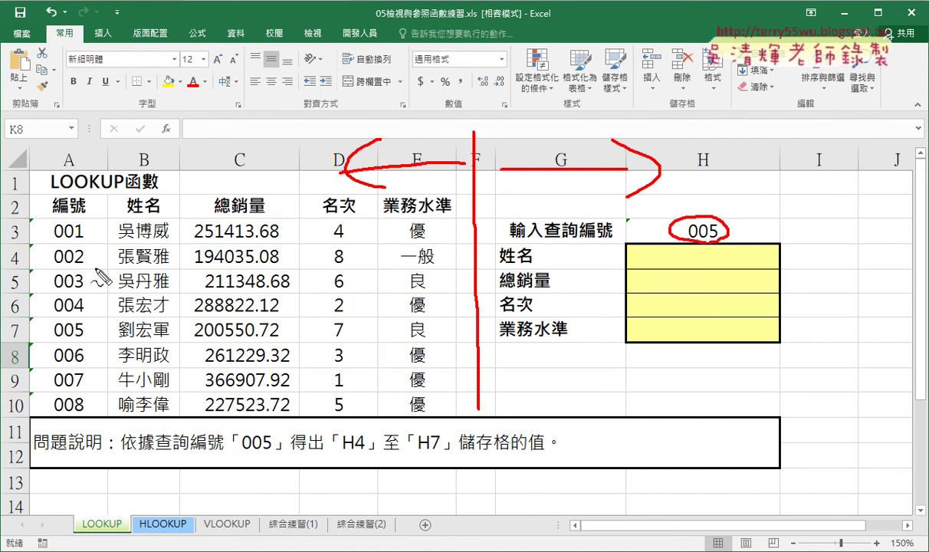
left_click_drag(88, 335, 443, 342)
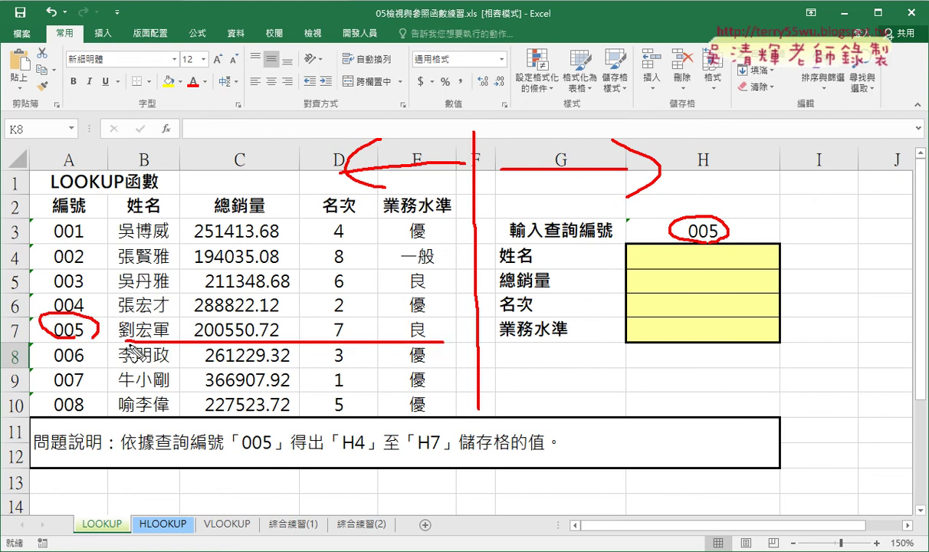
mouse_move(699, 257)
left_mouse_down()
mouse_move(700, 321)
mouse_move(716, 317)
left_mouse_up()
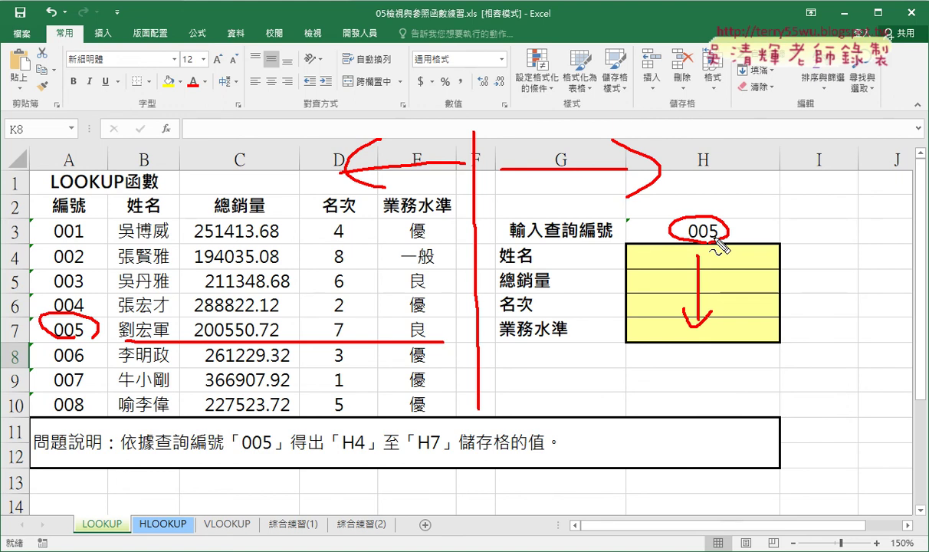
key("Escape")
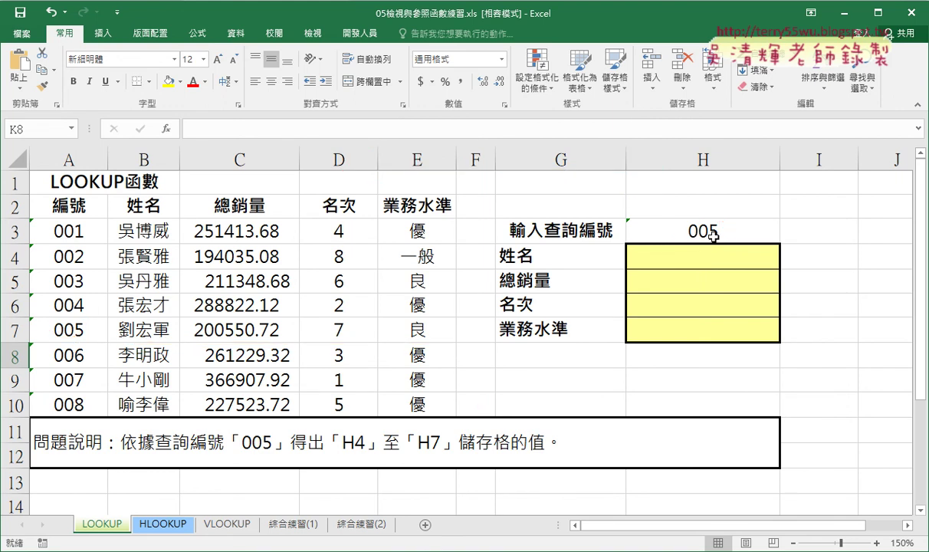
- Start a function in H4 and show the 檢視與參照 (Lookup & Reference) category
left_click(724, 258)
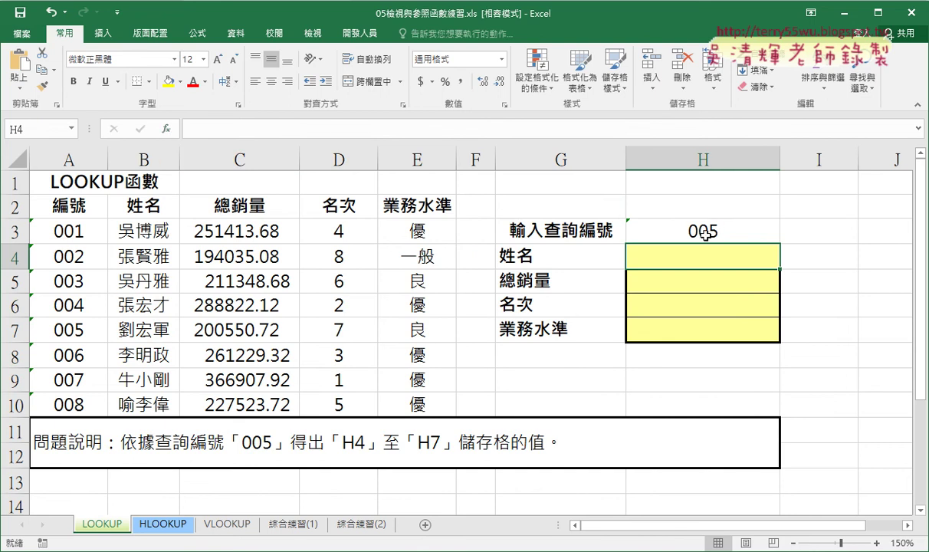
left_click(165, 129)
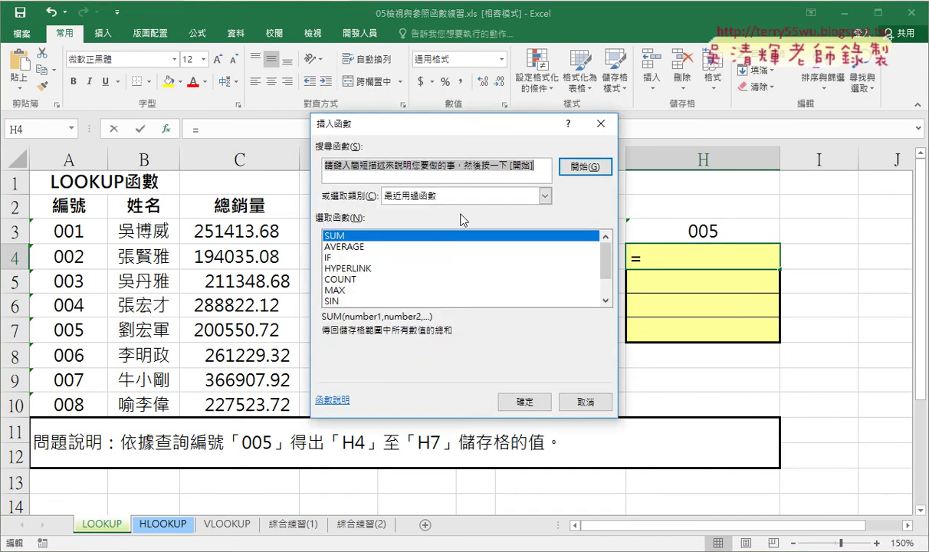
left_click(544, 195)
left_click(443, 274)
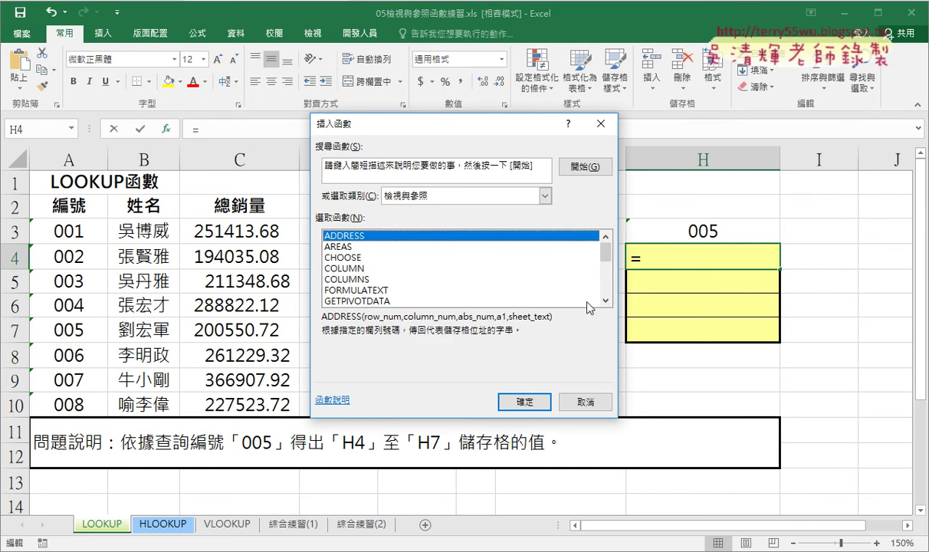
- Preview INDEX, INDIRECT, LOOKUP and OFFSET descriptions, then select VLOOKUP
left_click(606, 301)
left_click(607, 301)
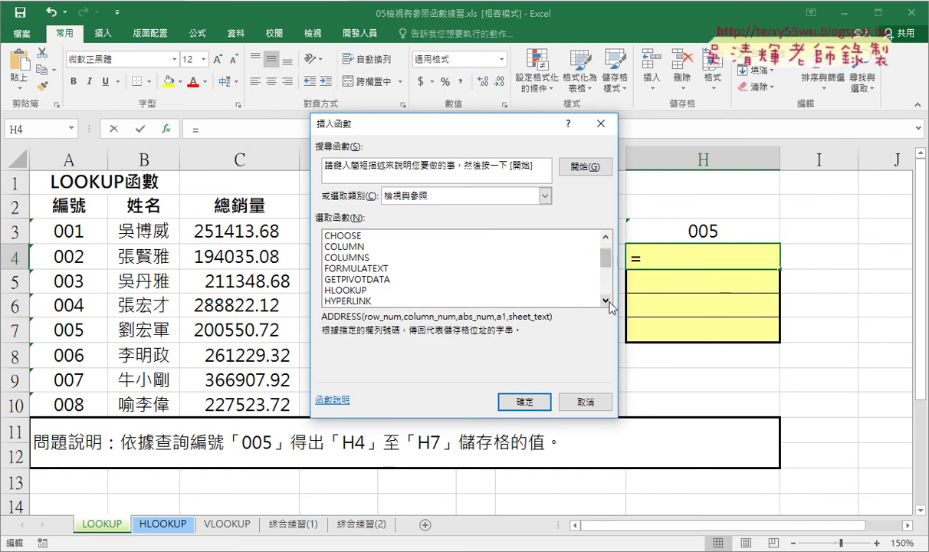
left_click(607, 301)
left_click(606, 302)
left_click(606, 301)
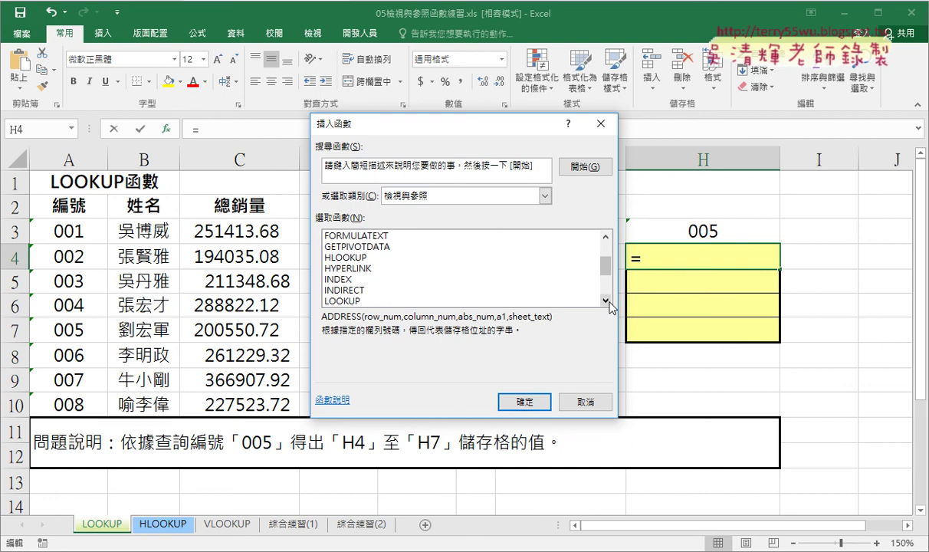
left_click(354, 281)
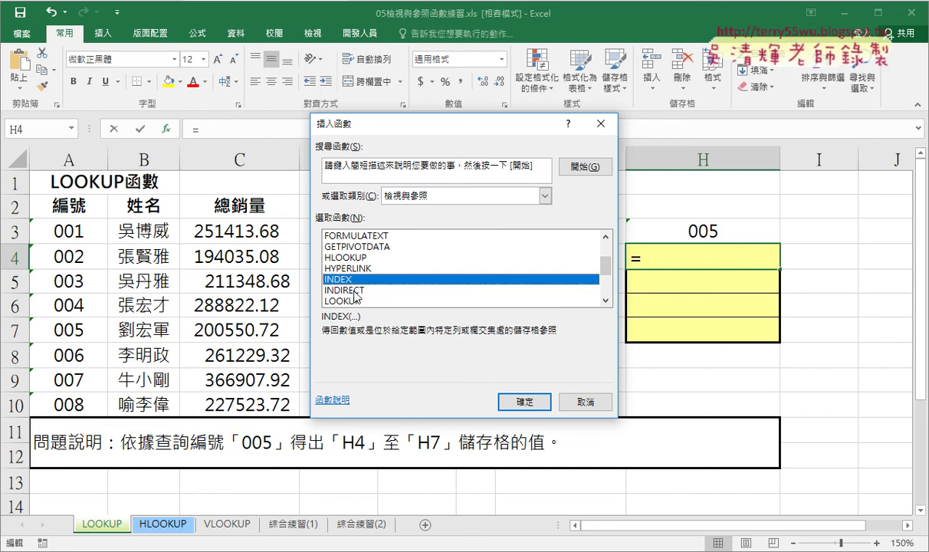
left_click(356, 291)
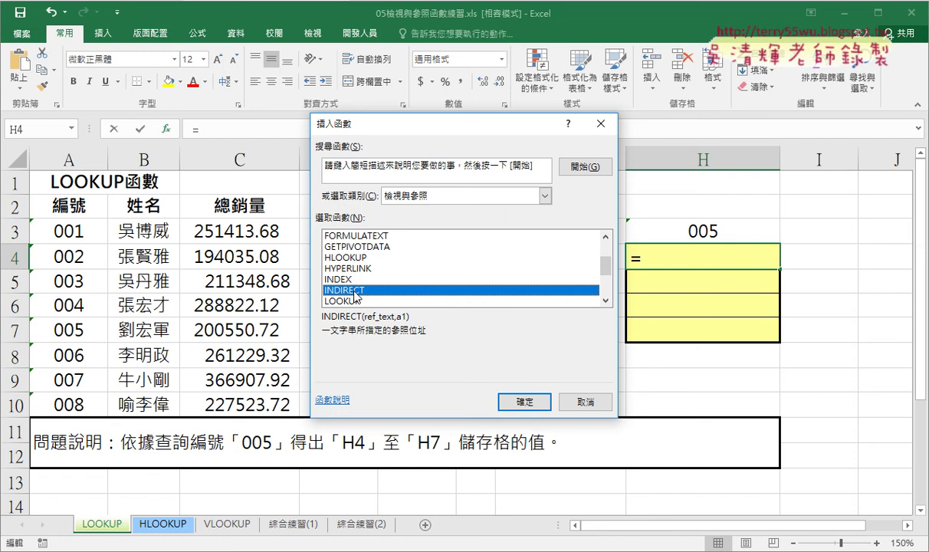
left_click(355, 301)
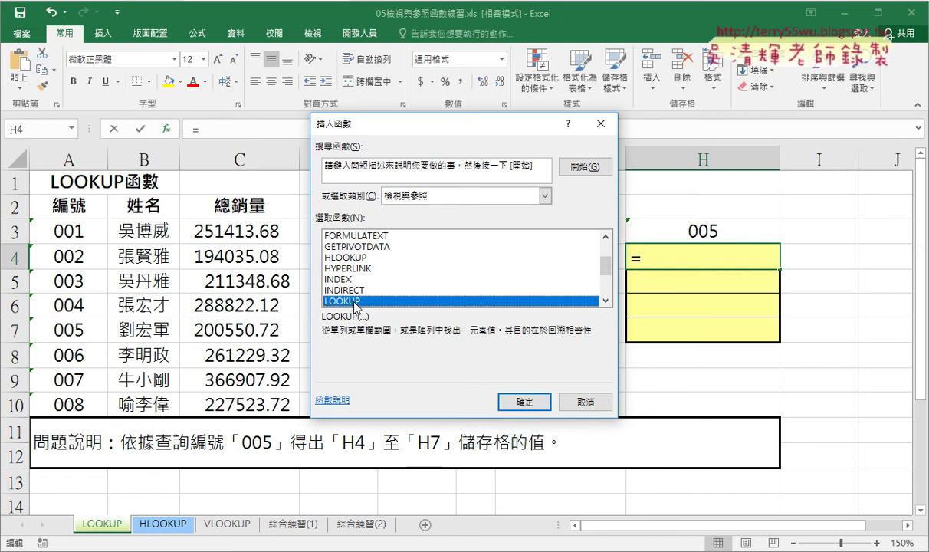
scroll(574, 261, "down", 3)
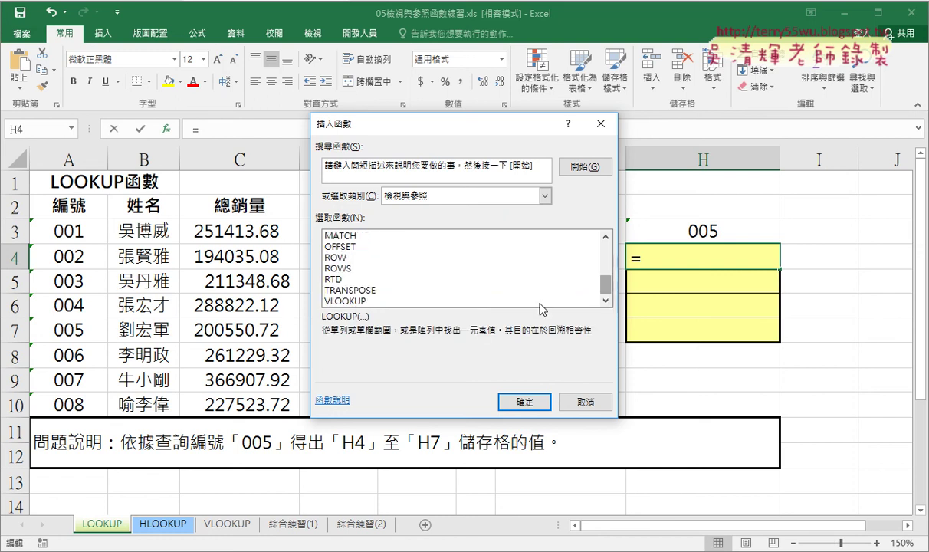
left_click(354, 249)
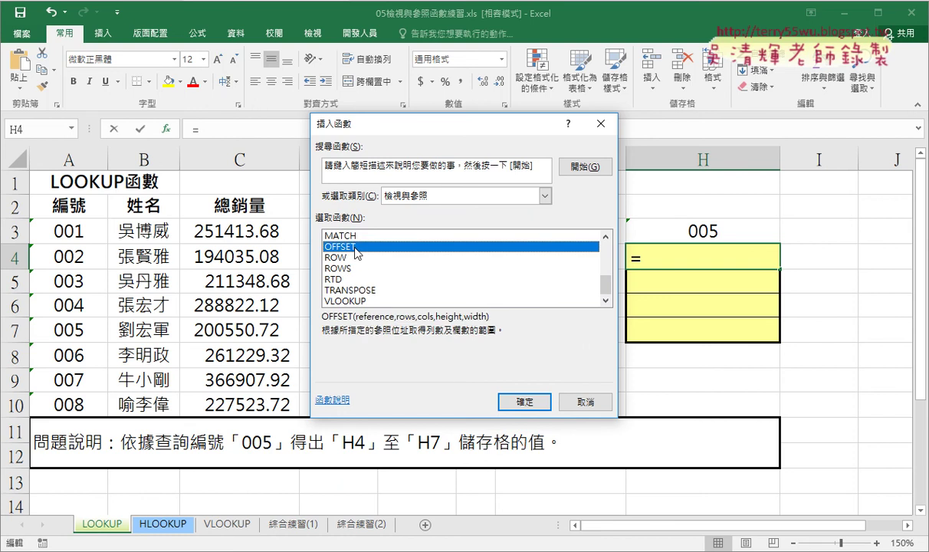
left_click(365, 301)
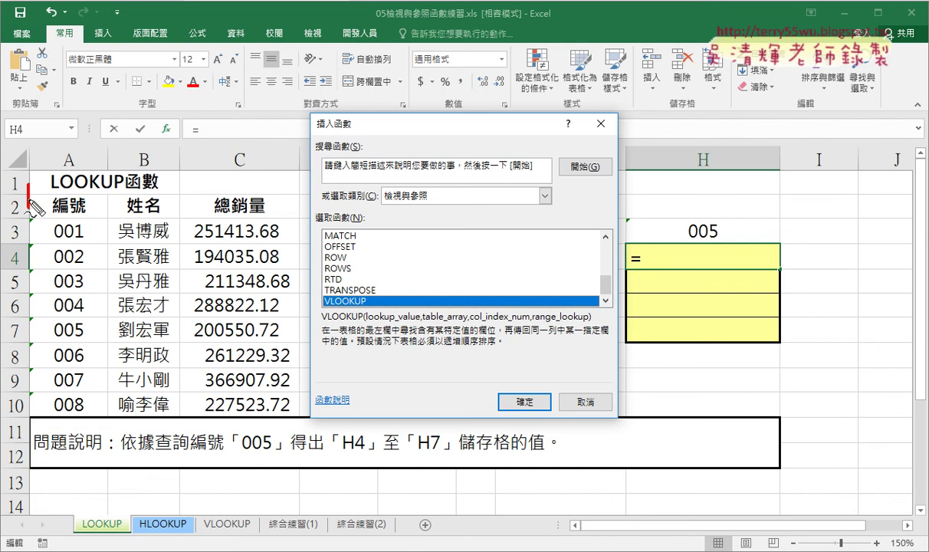
left_click_drag(32, 203, 35, 427)
mouse_move(30, 185)
left_mouse_down()
mouse_move(343, 414)
mouse_move(3, 408)
left_mouse_up()
left_click_drag(715, 222, 679, 243)
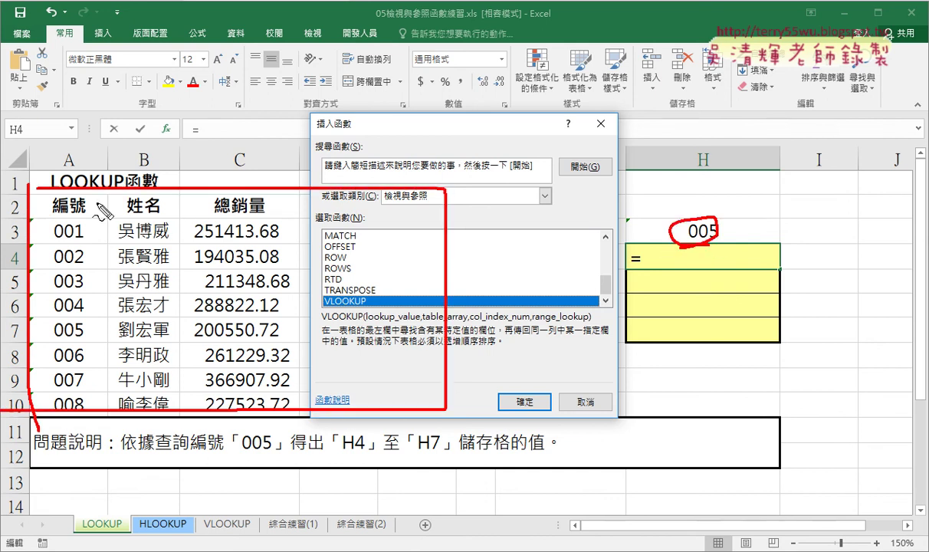
mouse_move(71, 101)
left_mouse_down()
mouse_move(68, 175)
mouse_move(79, 223)
left_mouse_up()
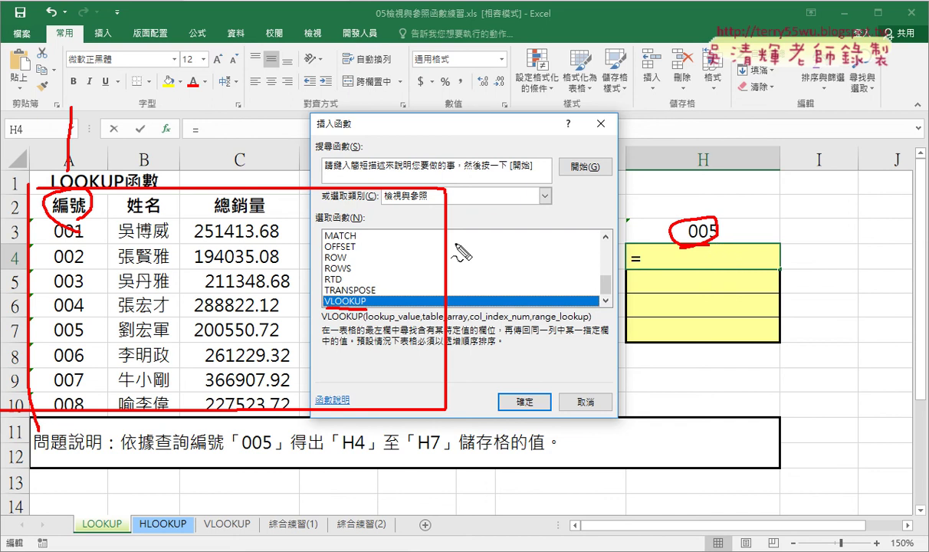
left_click_drag(127, 223, 158, 220)
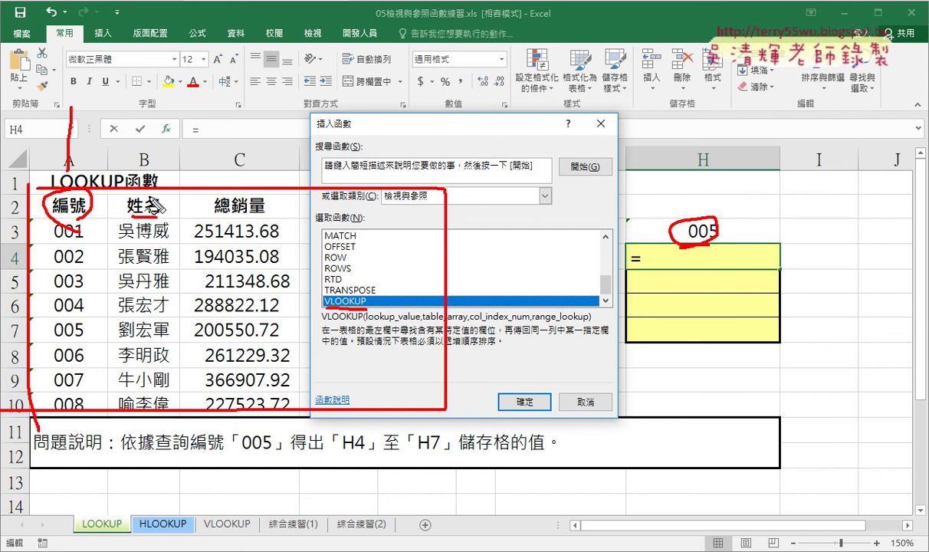
key("Escape")
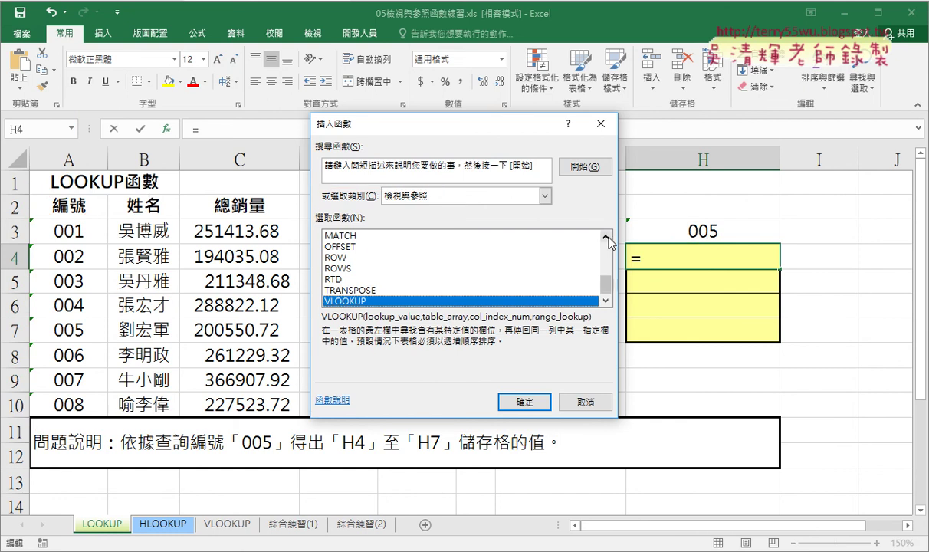
- Preview the INDEX and INDIRECT descriptions, then reselect VLOOKUP in the function list
left_click(605, 237)
left_click(605, 238)
left_click(605, 238)
left_click(605, 237)
left_click(606, 238)
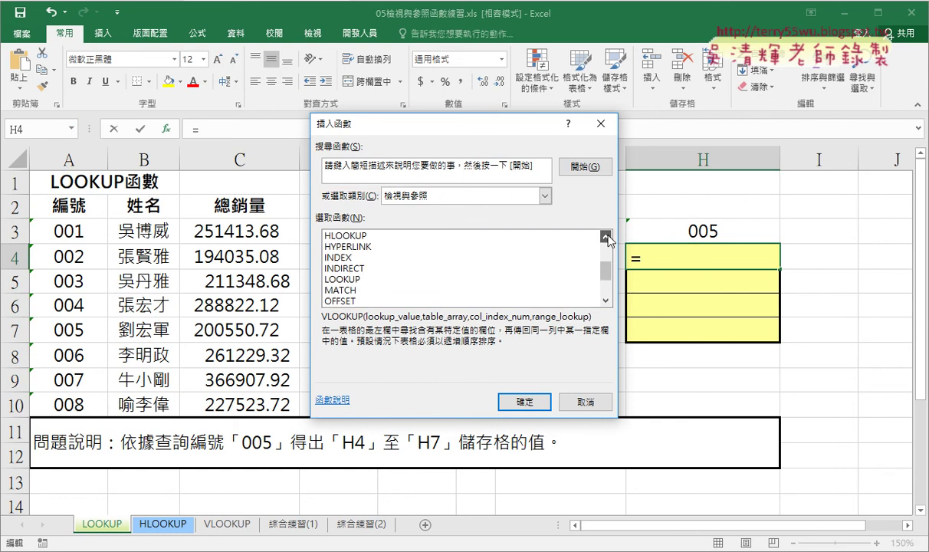
left_click(342, 259)
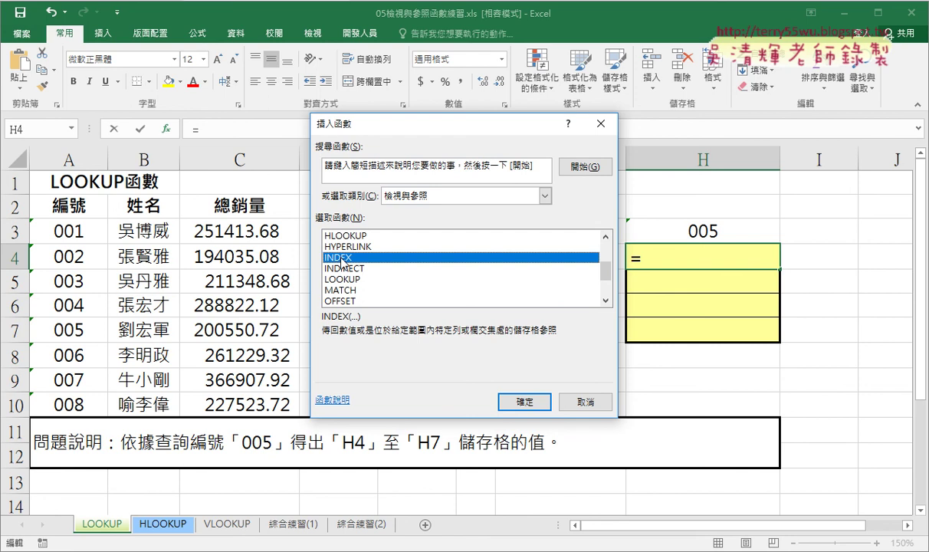
left_click(344, 269)
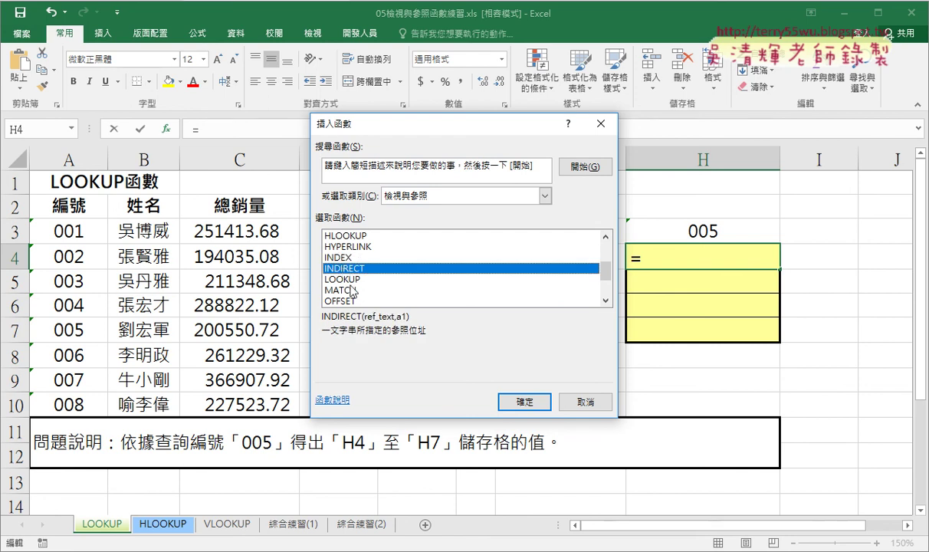
scroll(601, 273, "down", 2)
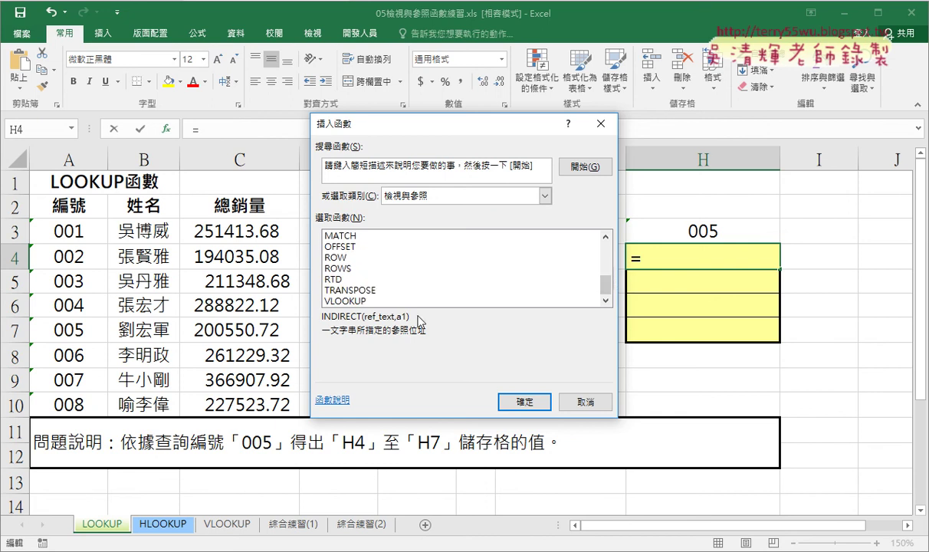
left_click(340, 300)
- Confirm VLOOKUP and drag its Function Arguments dialog below the data table
left_click(519, 404)
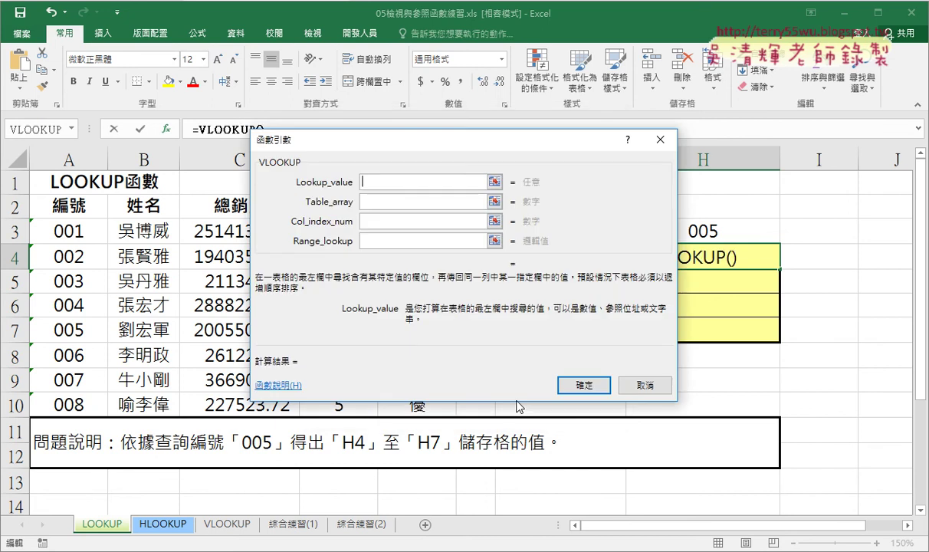
left_click_drag(444, 138, 613, 324)
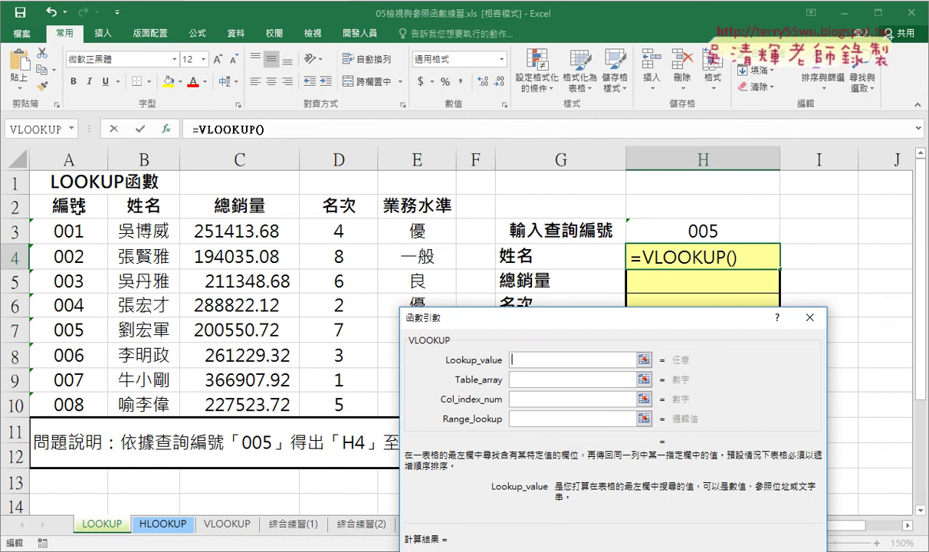
- Set Lookup_value to H3 and Table_array to A3:E10, marking the header row and 編號 column
left_click(712, 230)
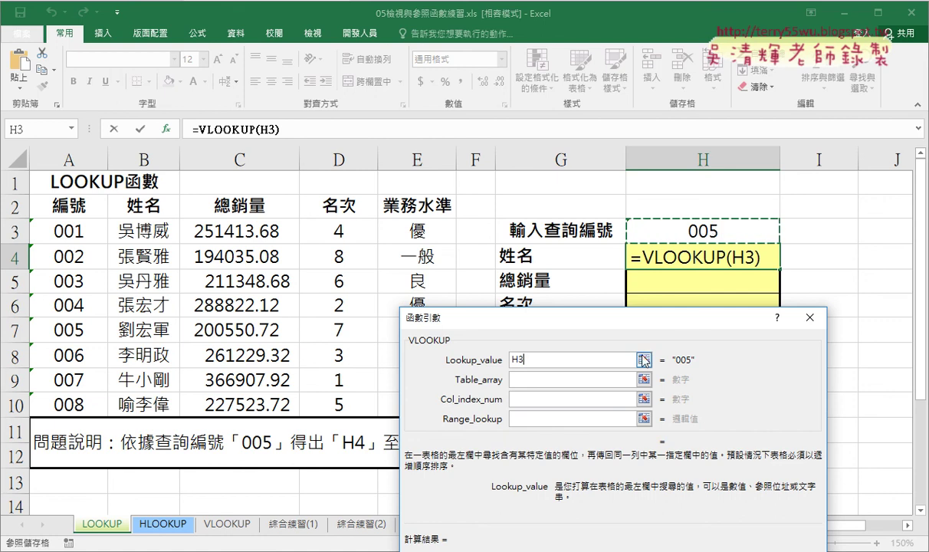
key("Tab")
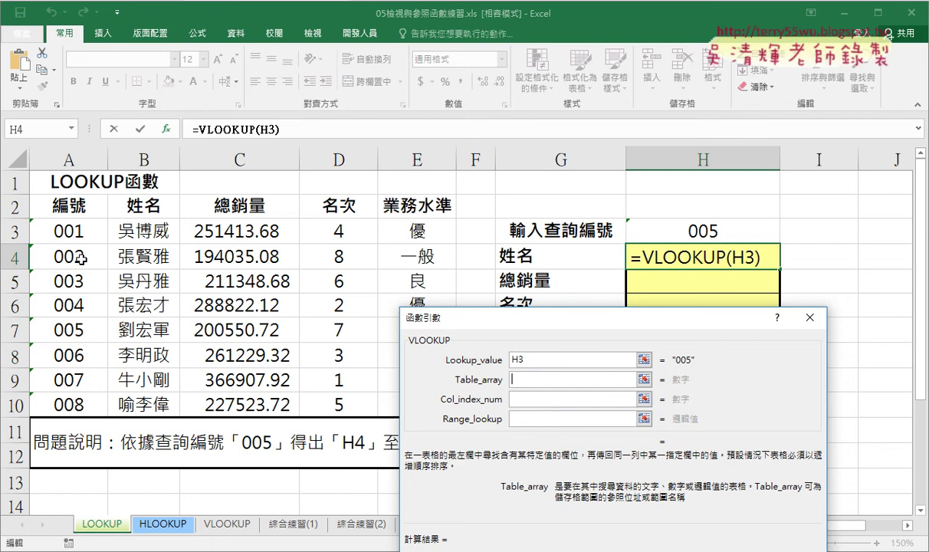
left_click_drag(61, 228, 417, 400)
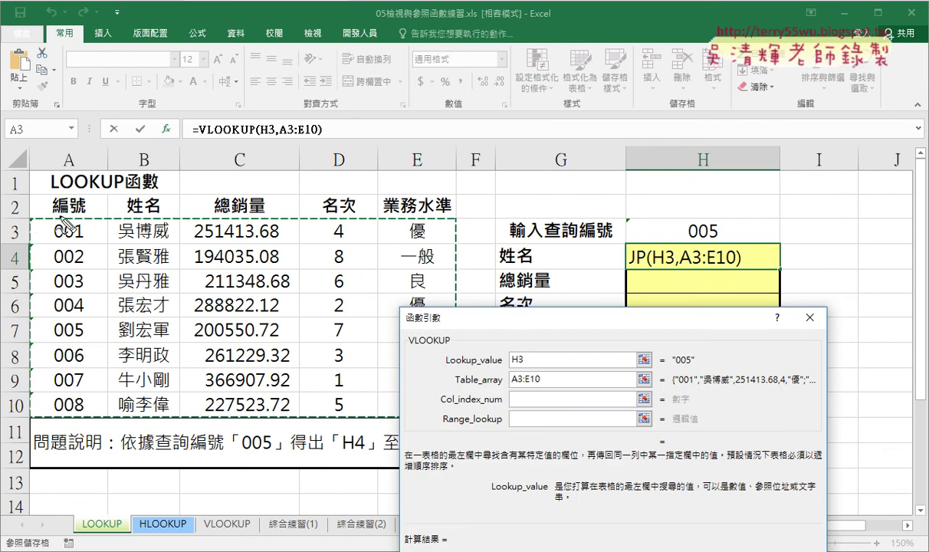
mouse_move(40, 215)
left_mouse_down()
mouse_move(447, 216)
mouse_move(32, 262)
mouse_move(65, 219)
left_mouse_up()
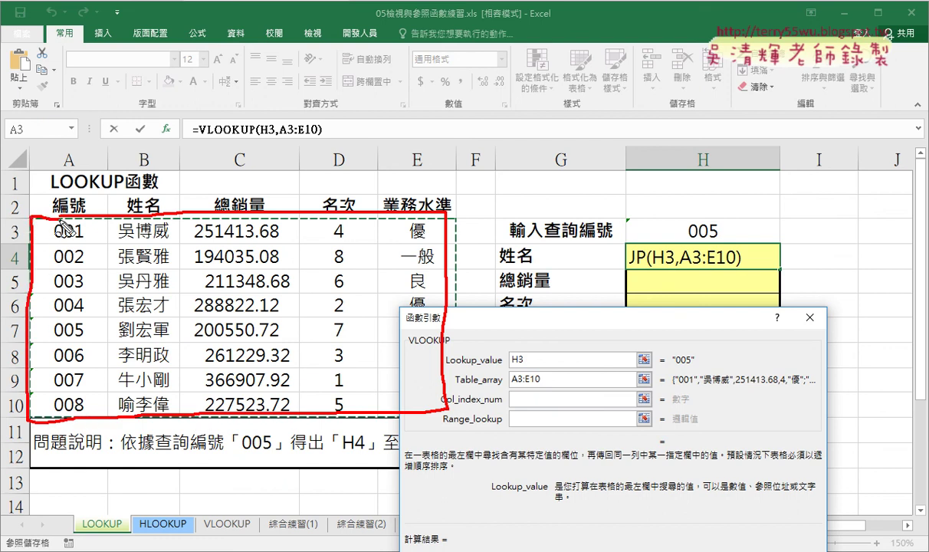
mouse_move(25, 171)
left_mouse_down()
mouse_move(47, 197)
mouse_move(38, 198)
left_mouse_up()
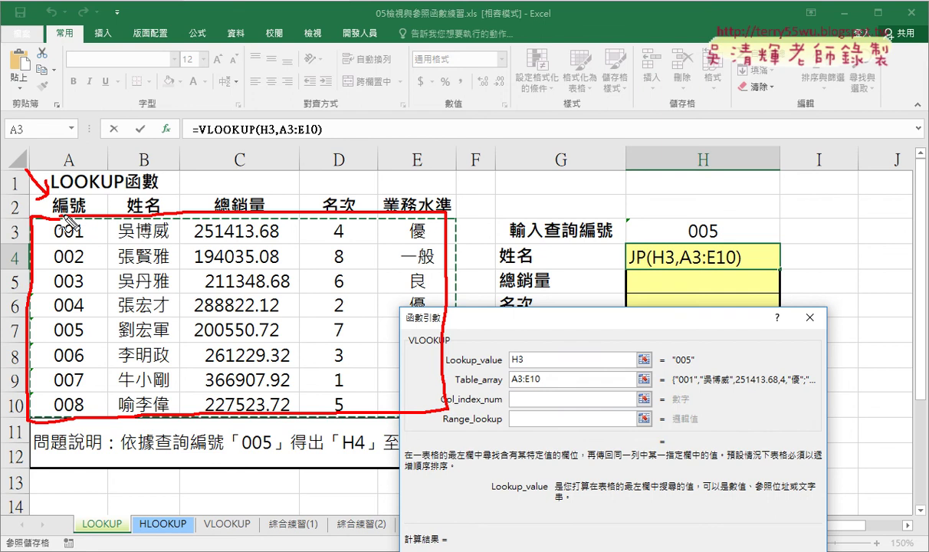
- Move to Col_index_num and annotate how ID 005 in H3 matches A7 in column A
key("Escape")
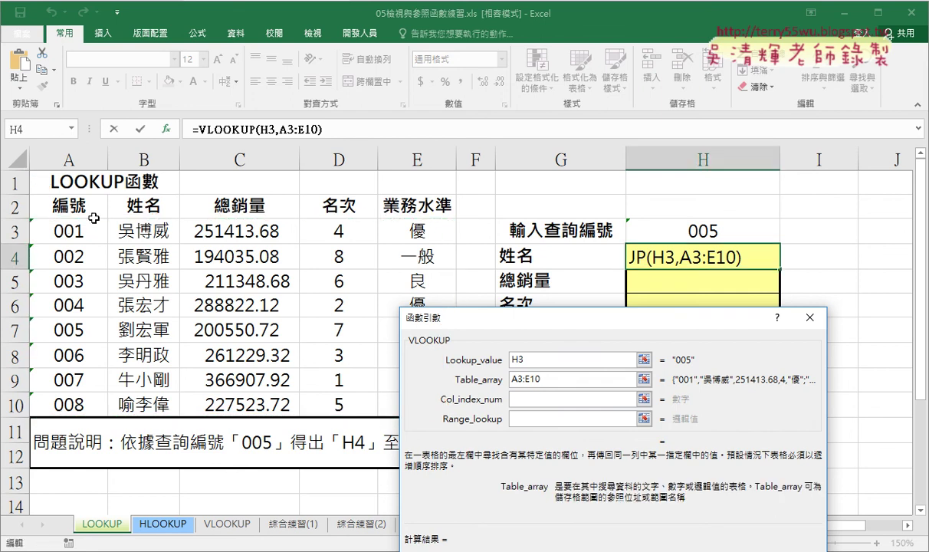
key("Tab")
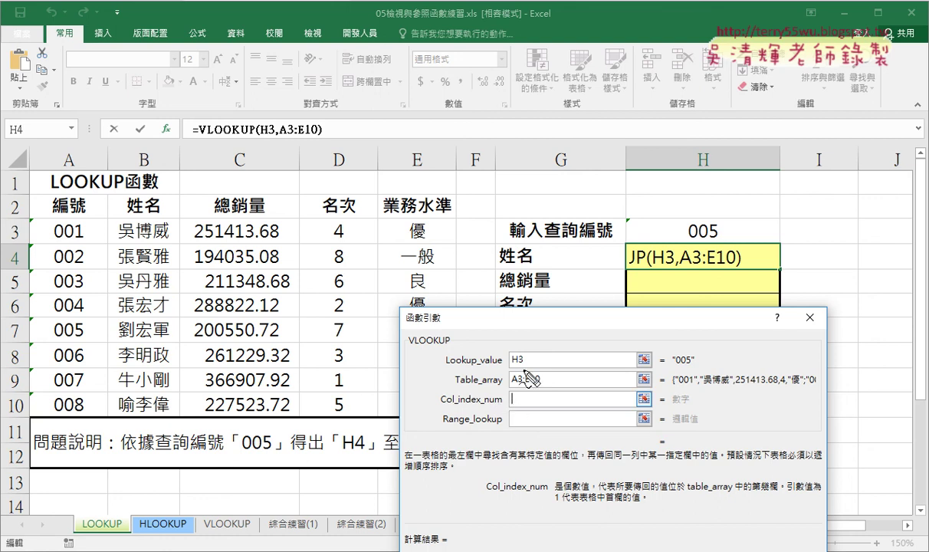
left_click_drag(510, 365, 526, 365)
left_click_drag(713, 244, 677, 243)
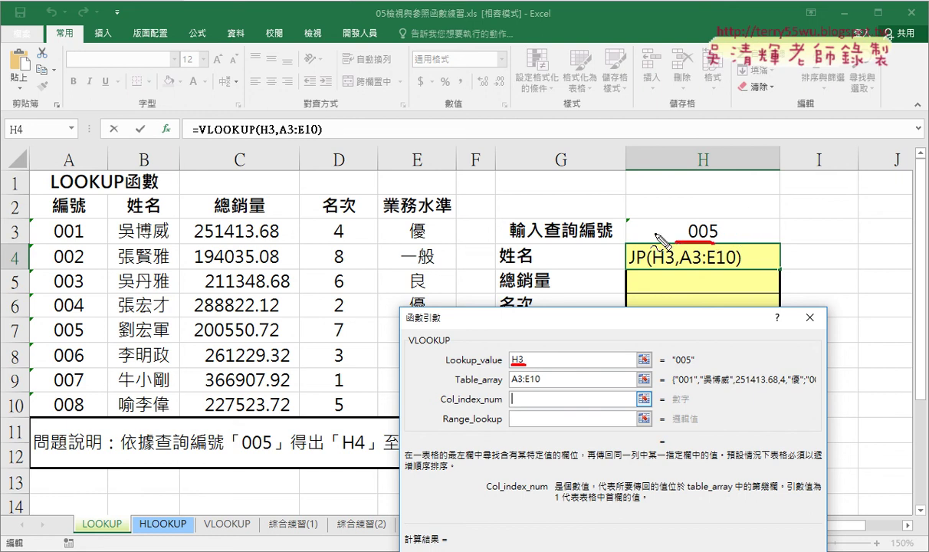
mouse_move(688, 210)
left_mouse_down()
mouse_move(408, 87)
mouse_move(80, 168)
mouse_move(108, 159)
left_mouse_up()
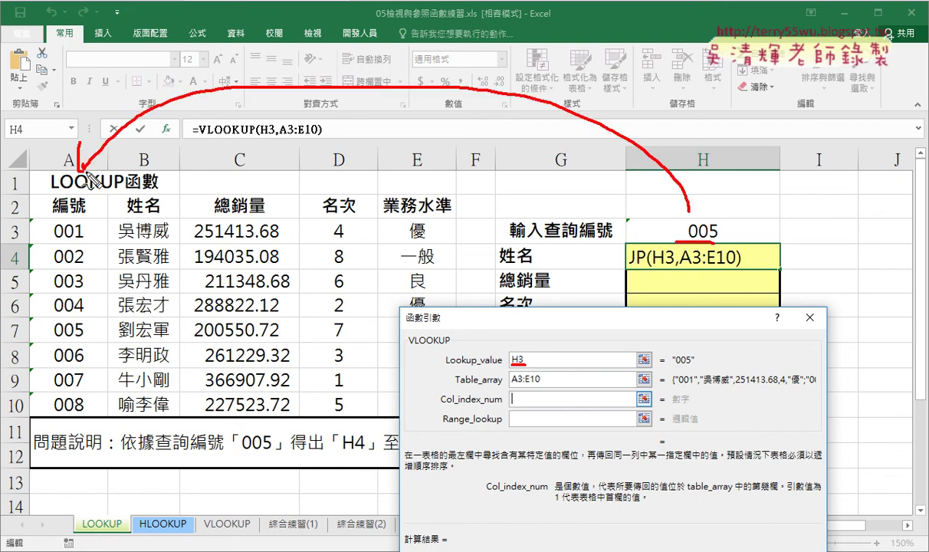
left_click_drag(46, 131, 46, 184)
left_click_drag(78, 323, 91, 325)
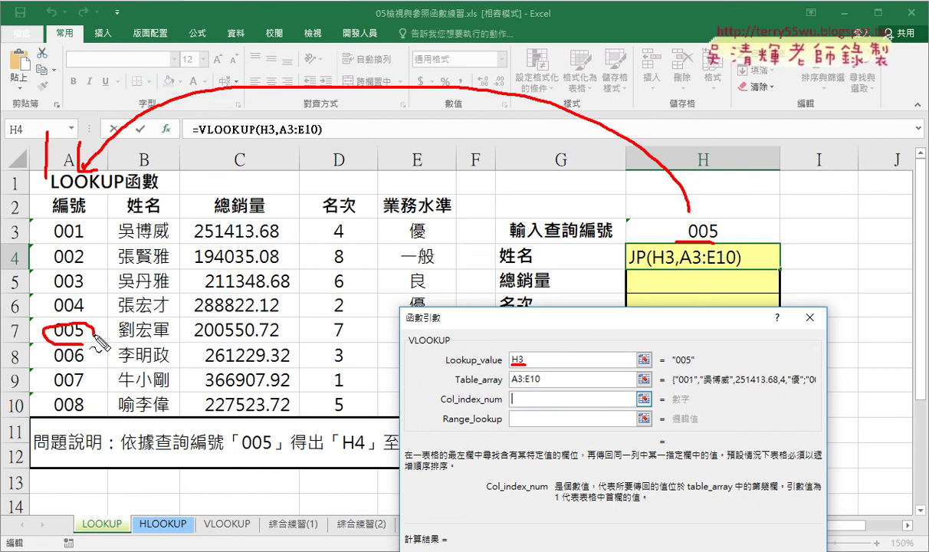
- Annotate column B as index 2 and the Range_lookup options 0, 1 and #N/A
left_click_drag(441, 402, 484, 403)
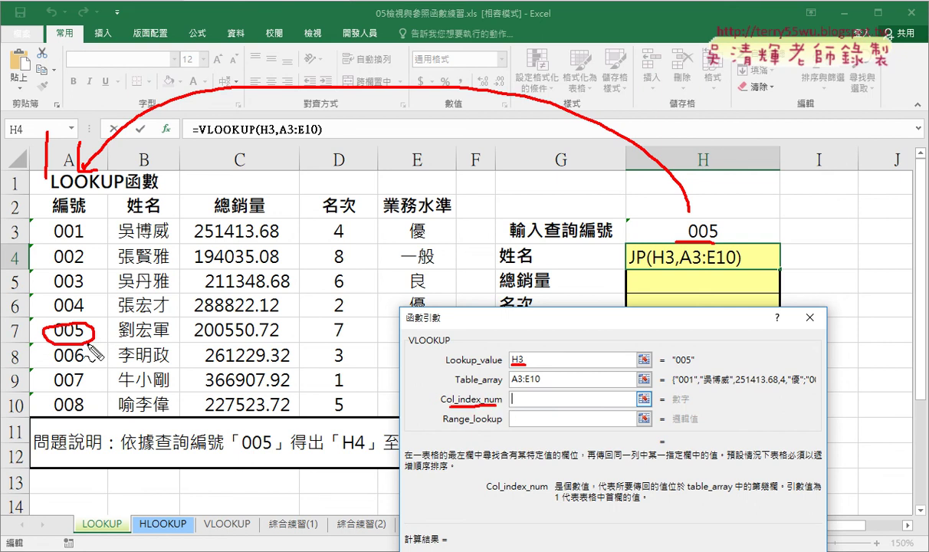
left_click_drag(33, 186, 40, 405)
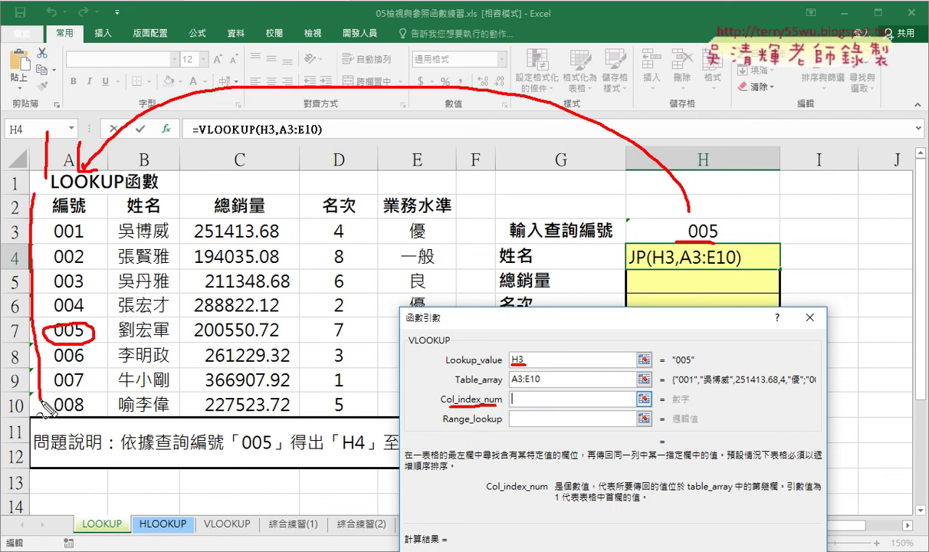
mouse_move(46, 195)
left_mouse_down()
mouse_move(330, 202)
mouse_move(33, 408)
left_mouse_up()
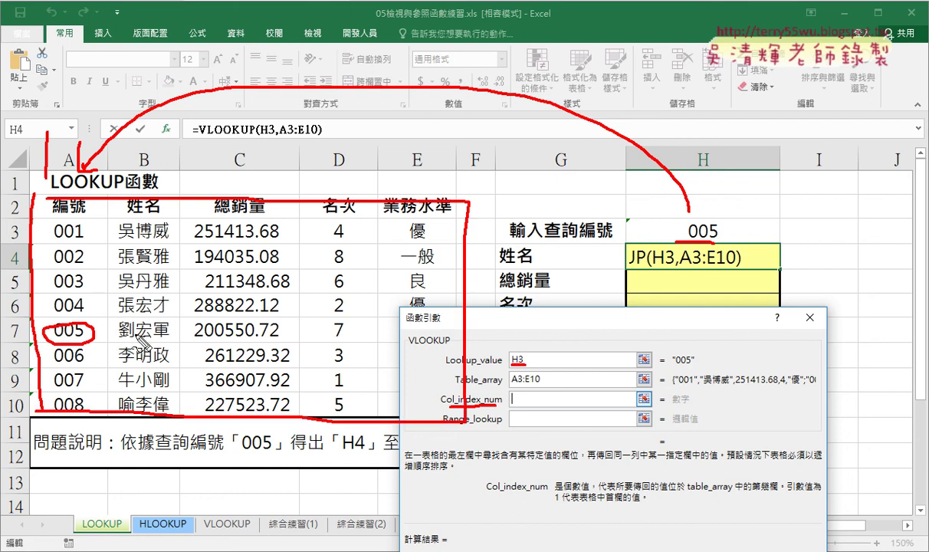
left_click_drag(120, 336, 167, 334)
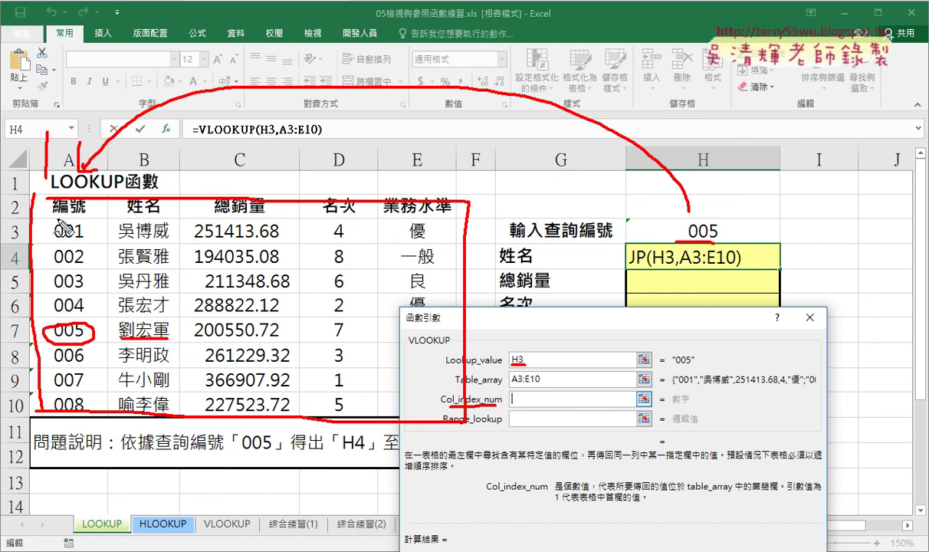
left_click_drag(143, 142, 154, 163)
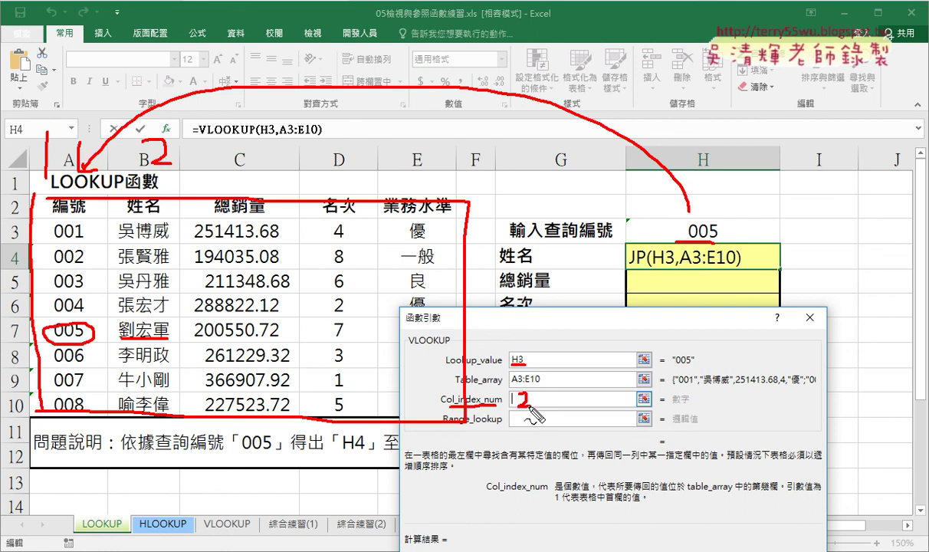
left_click_drag(516, 394, 541, 403)
left_click_drag(521, 420, 526, 409)
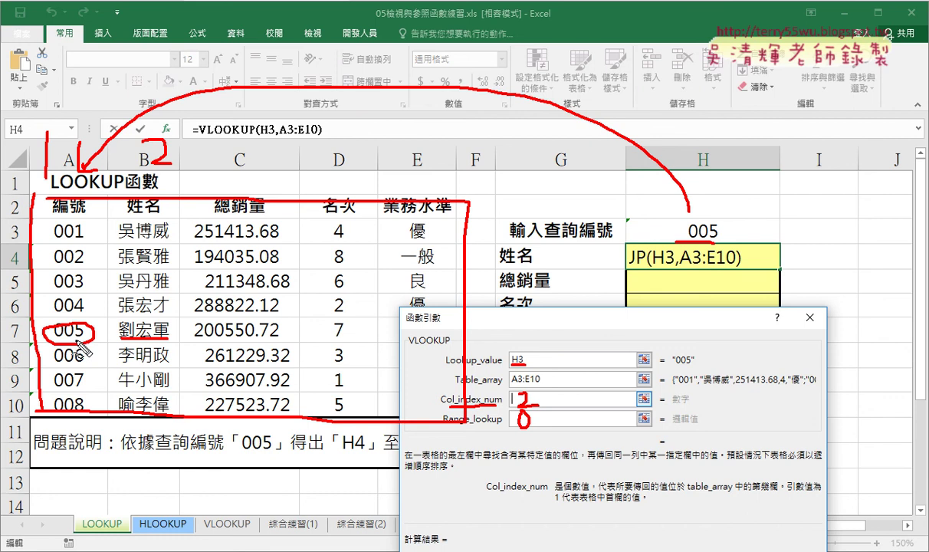
mouse_move(592, 433)
left_mouse_down()
mouse_move(600, 414)
mouse_move(609, 432)
mouse_move(613, 412)
mouse_move(625, 411)
mouse_move(633, 433)
mouse_move(636, 418)
left_mouse_up()
mouse_move(587, 439)
left_mouse_down()
mouse_move(608, 440)
mouse_move(587, 417)
mouse_move(575, 434)
mouse_move(587, 437)
left_mouse_up()
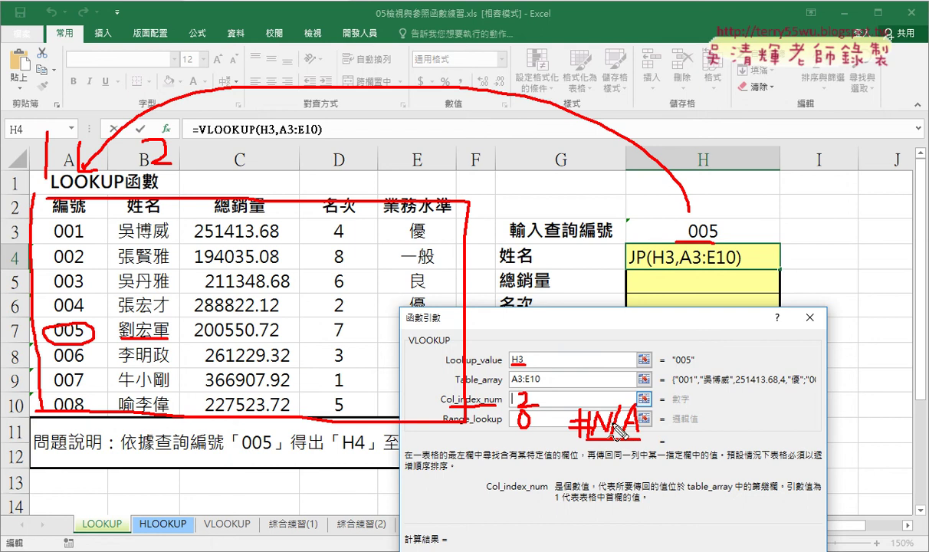
mouse_move(555, 412)
left_mouse_down()
mouse_move(554, 430)
mouse_move(542, 426)
left_mouse_up()
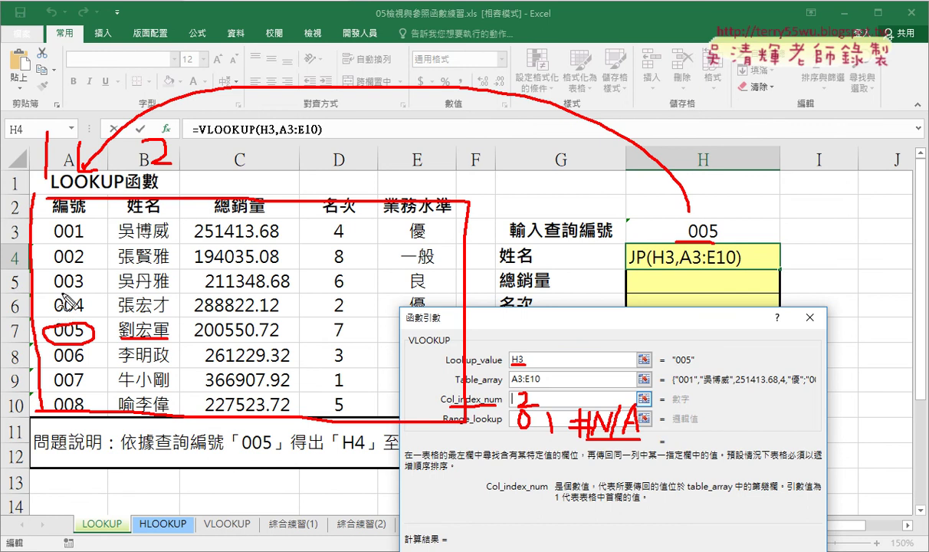
- Enter 2 for Col_index_num and 0 for Range_lookup, finishing =VLOOKUP(H3,A3:E10,2,0)
key("Escape")
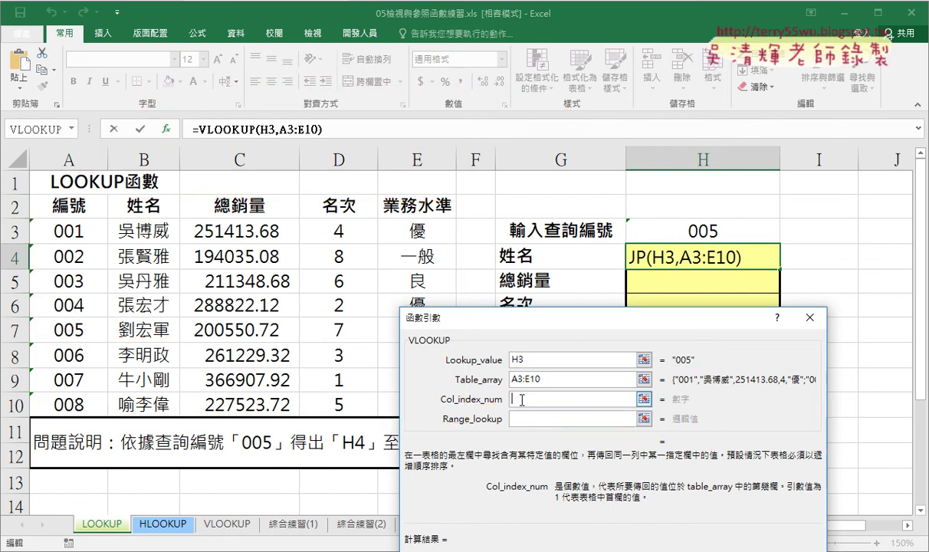
left_click(541, 400)
type("2")
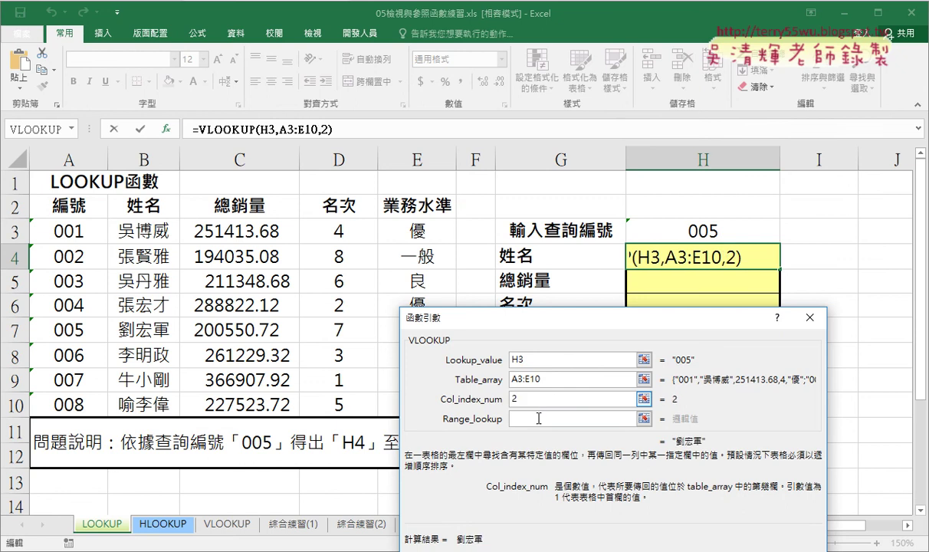
left_click(539, 419)
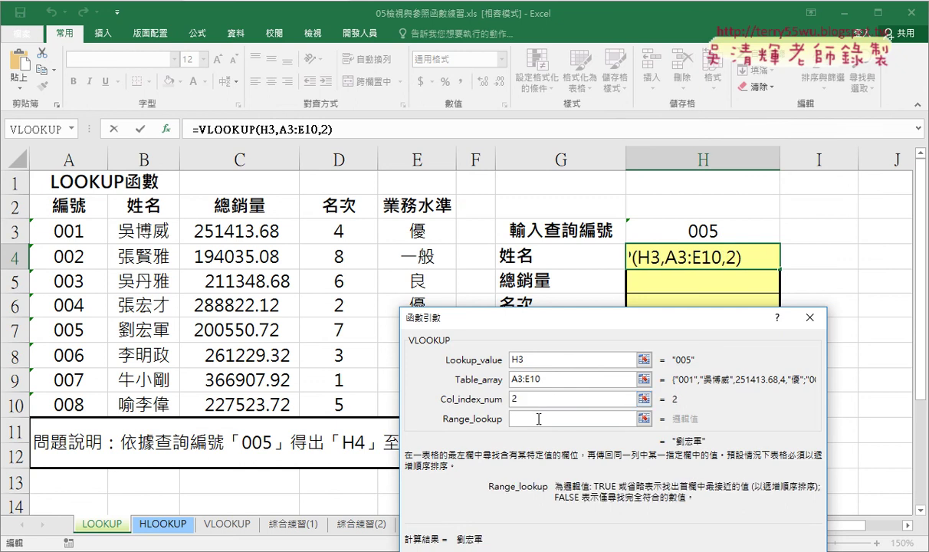
type("0")
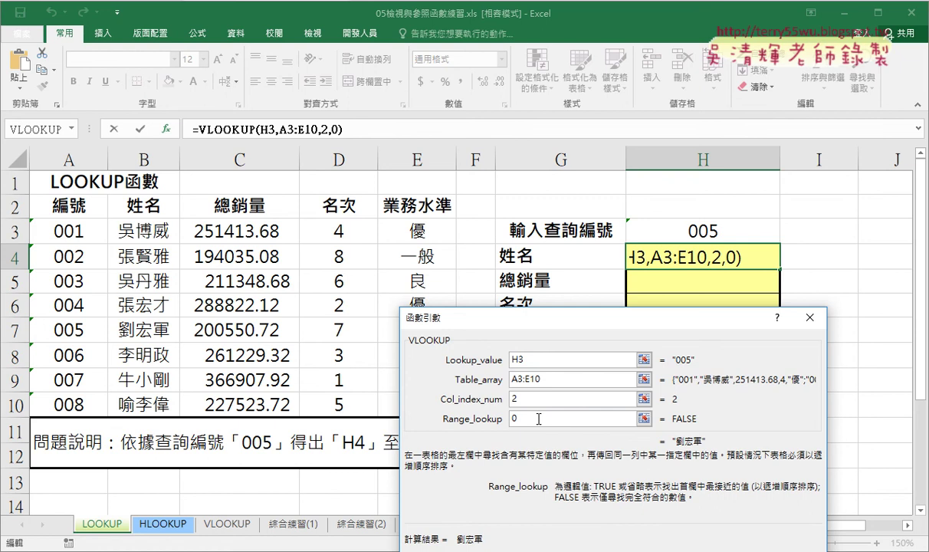
left_click_drag(630, 329, 398, 277)
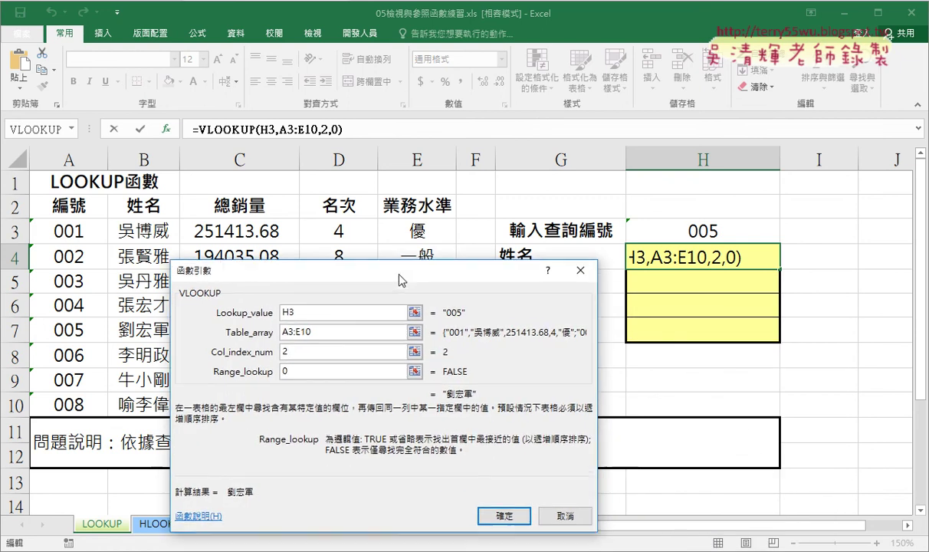
left_click(509, 511)
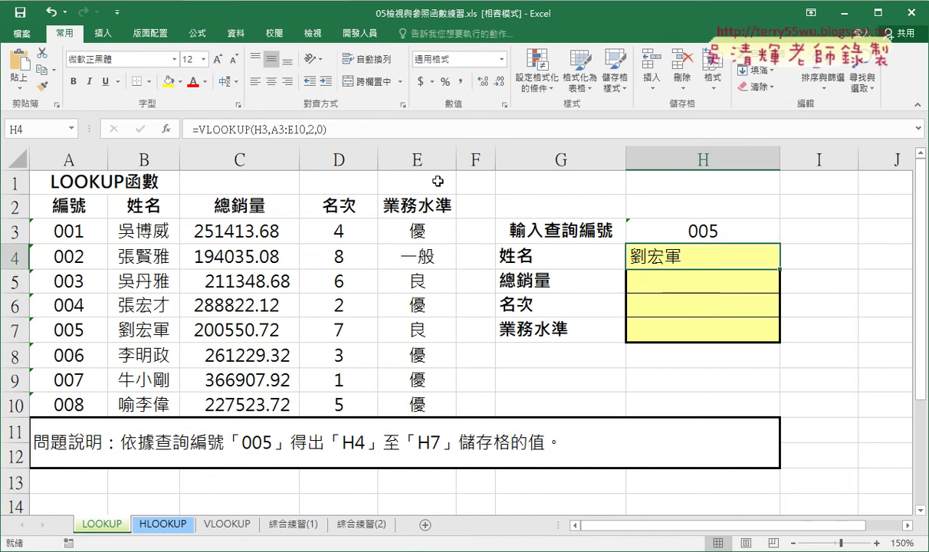
triple_click(266, 129)
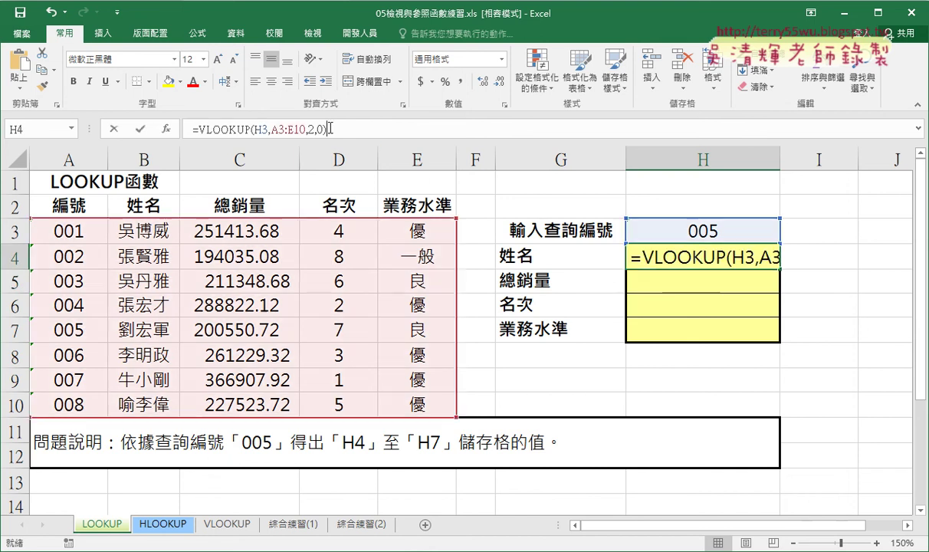
right_click(260, 129)
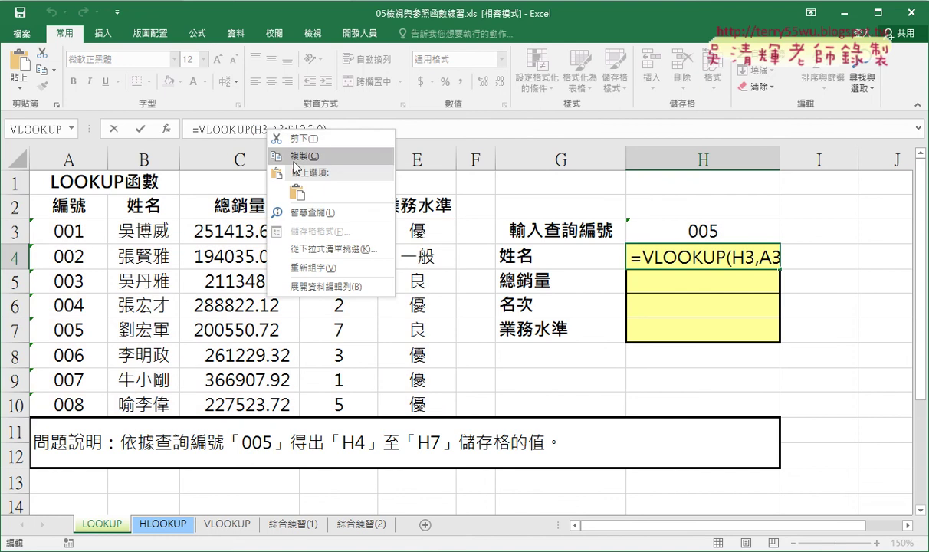
left_click(282, 158)
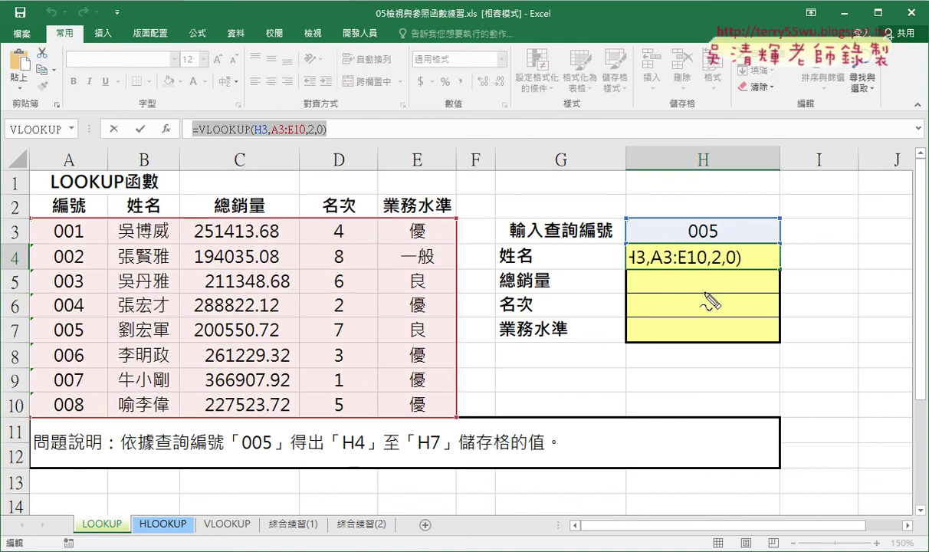
left_click_drag(304, 139, 315, 139)
left_click_drag(714, 240, 690, 240)
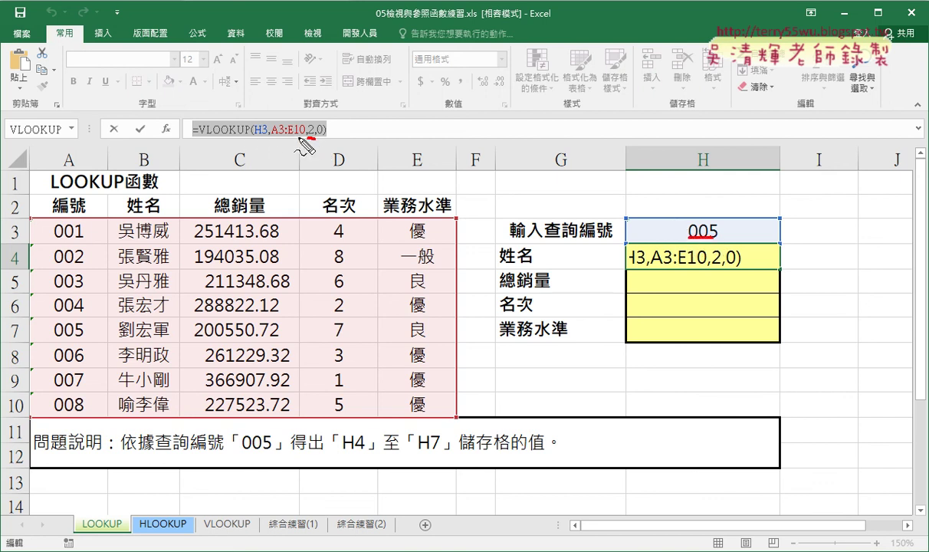
left_click_drag(272, 142, 305, 142)
left_click_drag(305, 139, 315, 140)
left_click_drag(127, 164, 165, 175)
left_click_drag(219, 154, 230, 177)
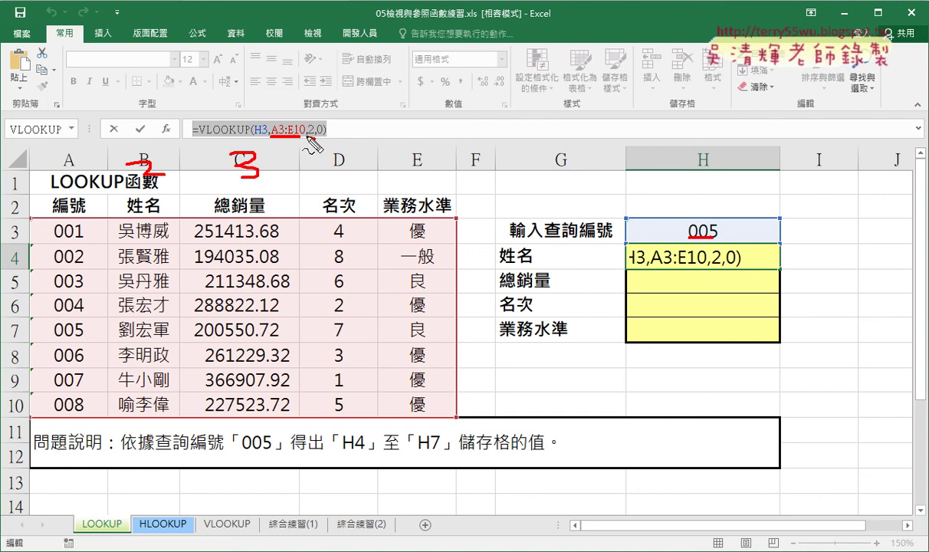
mouse_move(794, 258)
left_mouse_down()
mouse_move(830, 265)
mouse_move(782, 273)
mouse_move(783, 338)
mouse_move(794, 325)
left_mouse_up()
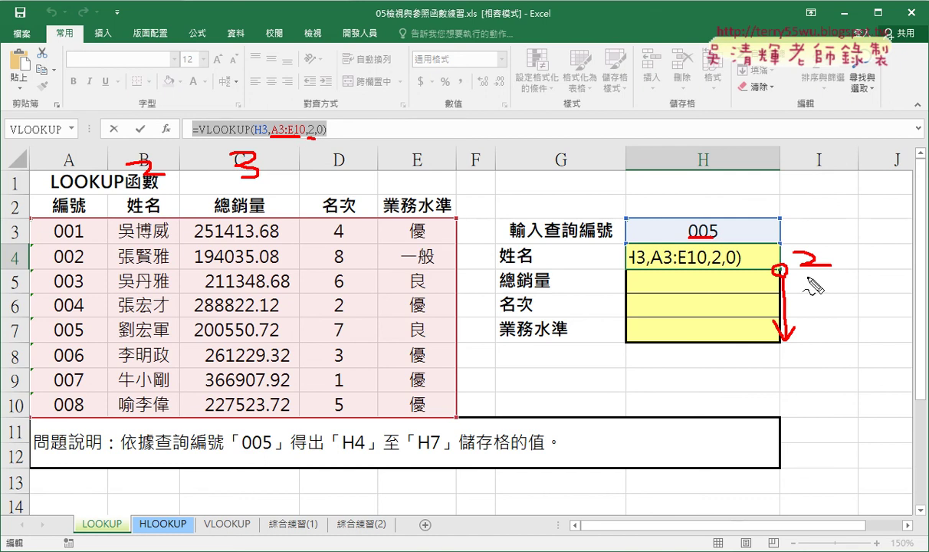
mouse_move(801, 273)
left_mouse_down()
mouse_move(806, 316)
mouse_move(822, 308)
left_mouse_up()
mouse_move(817, 299)
left_mouse_down()
mouse_move(811, 347)
mouse_move(827, 328)
left_mouse_up()
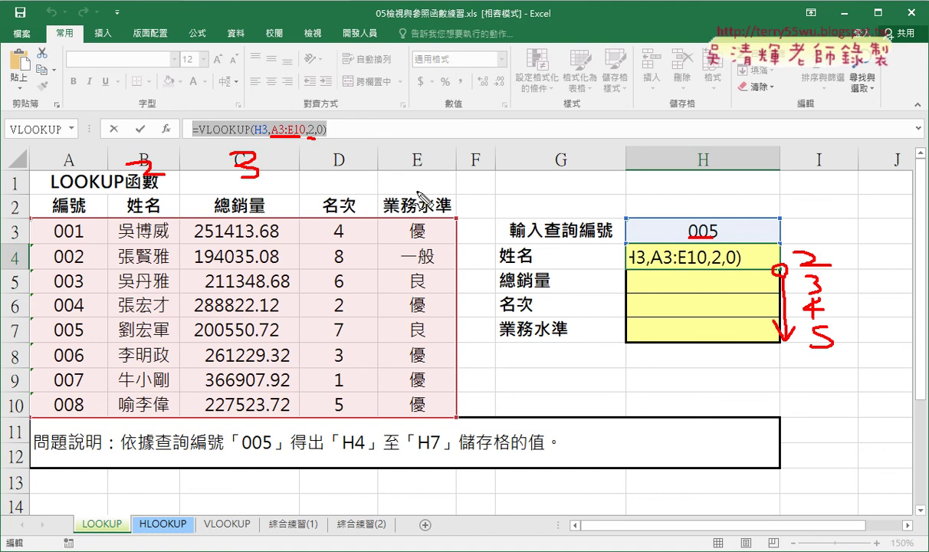
left_click_drag(305, 117, 309, 140)
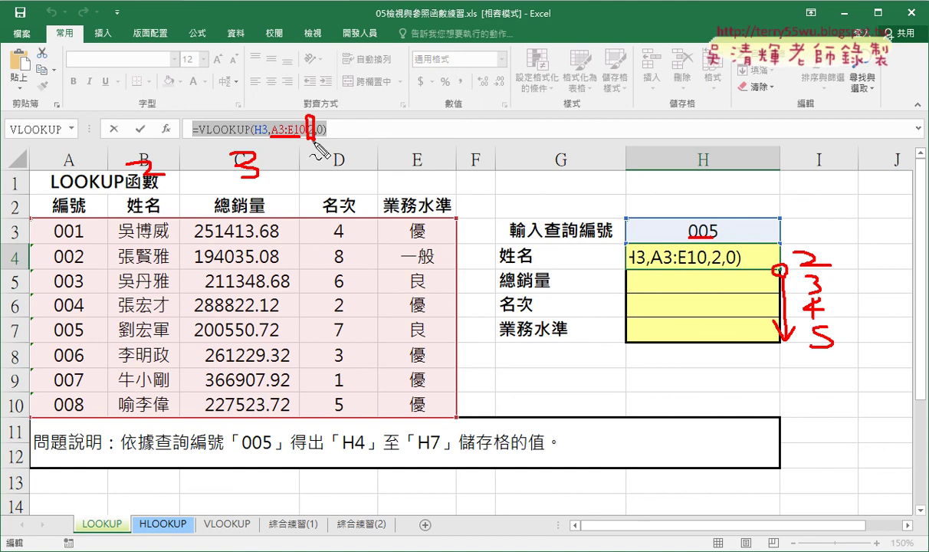
key("Escape")
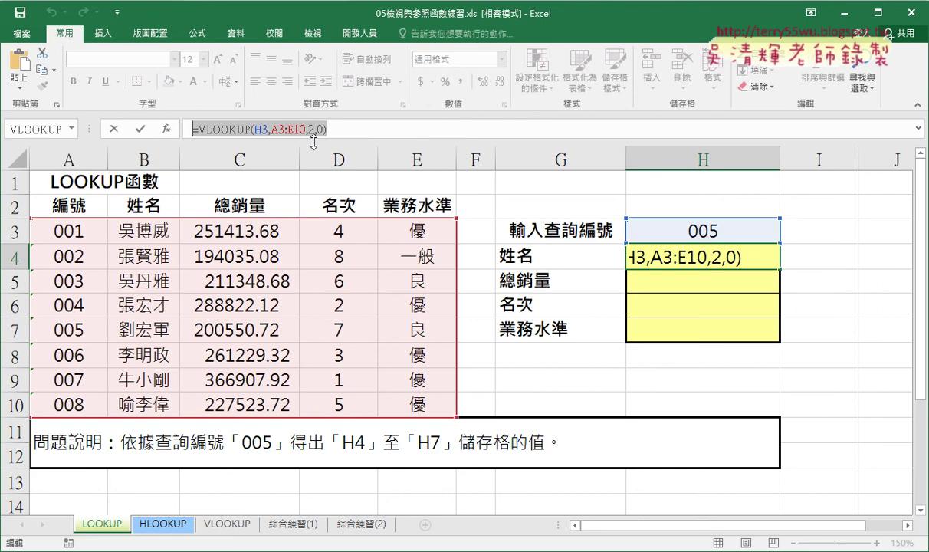
left_click(138, 130)
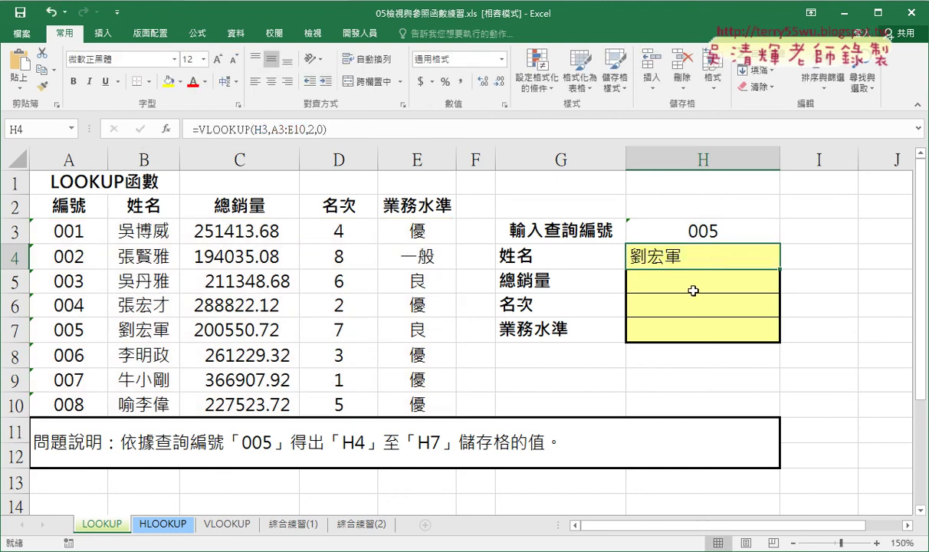
left_click(817, 263)
left_click(747, 257)
left_click(307, 130)
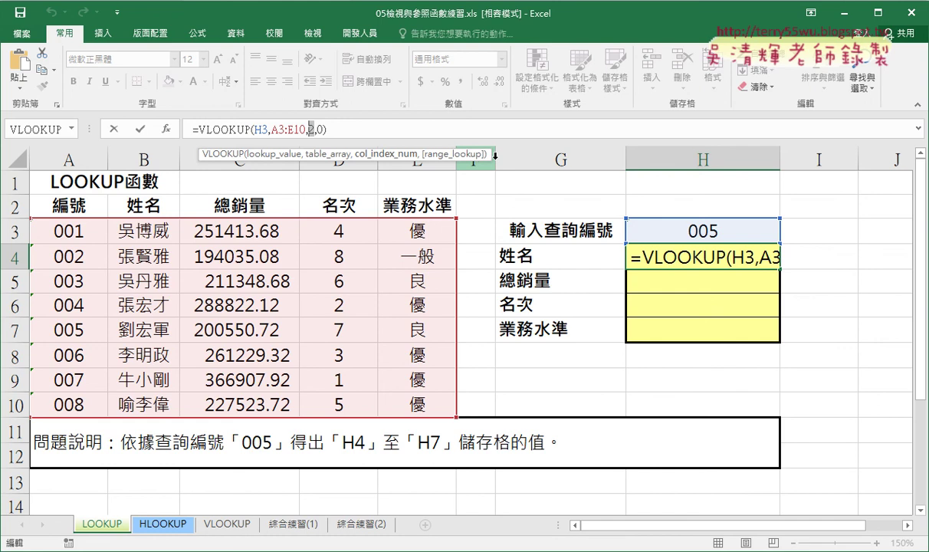
key("ctrl+Return")
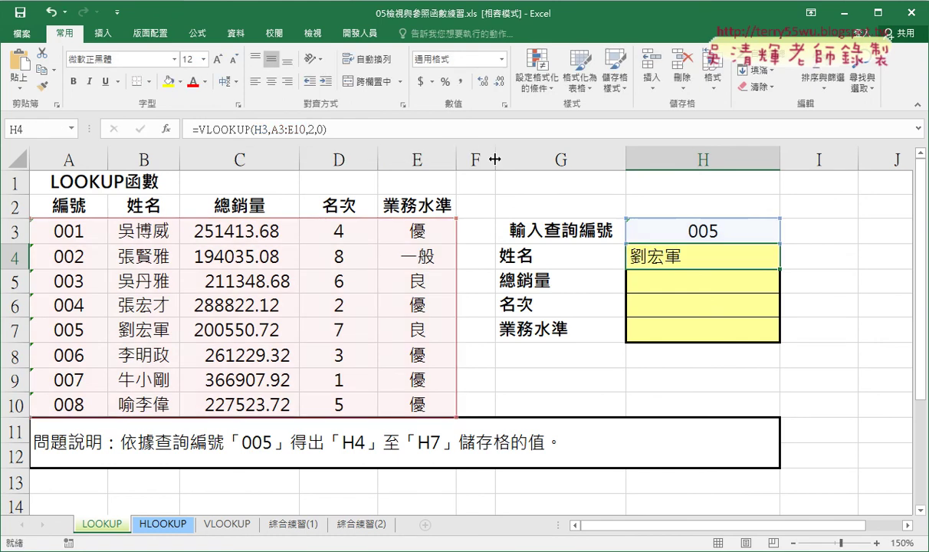
double_click(315, 129)
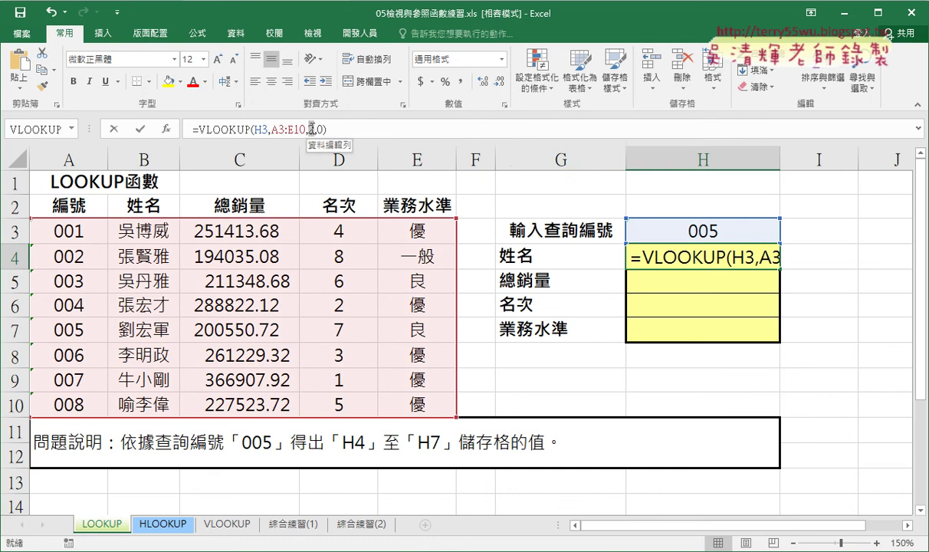
left_click(824, 263)
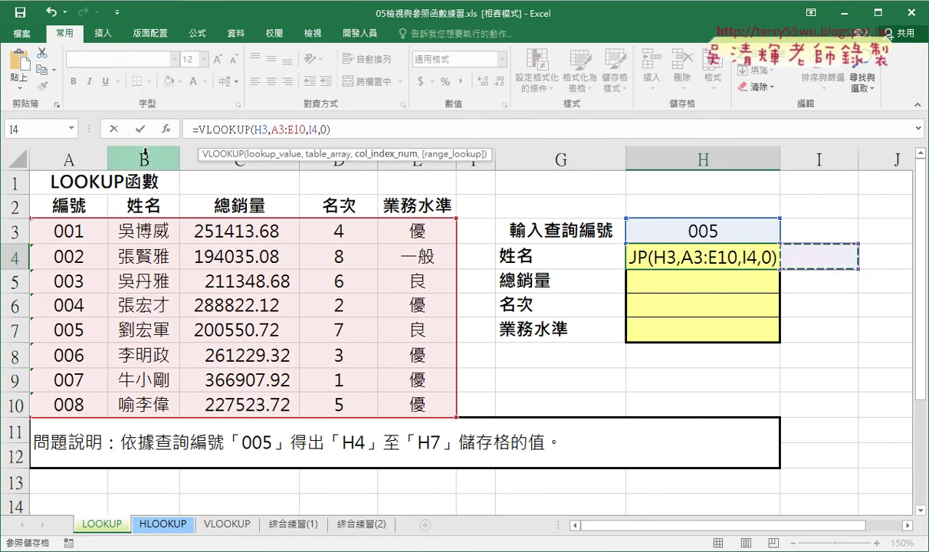
key("Escape")
left_click(794, 252)
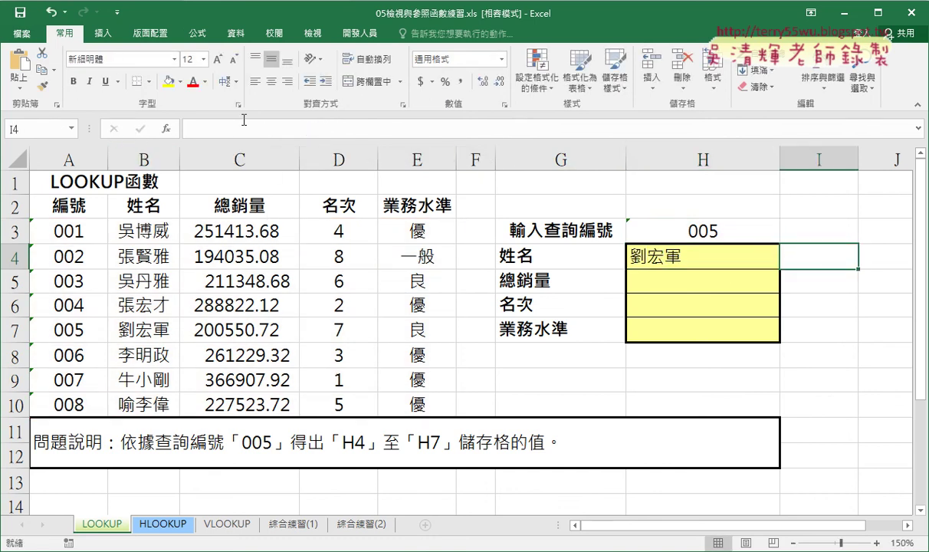
- Insert ROW() into I4 with no Reference argument, so it returns 4
left_click(166, 130)
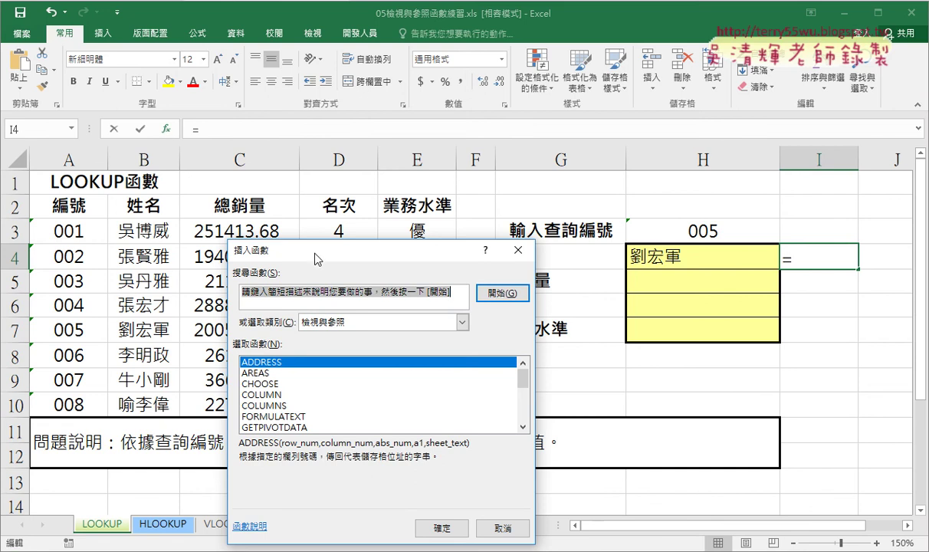
left_click_drag(316, 259, 278, 64)
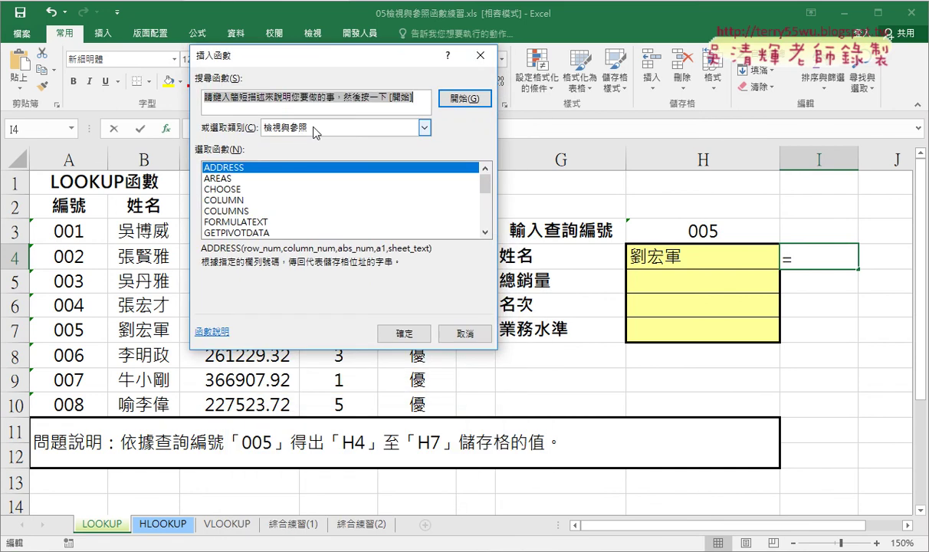
left_click(484, 233)
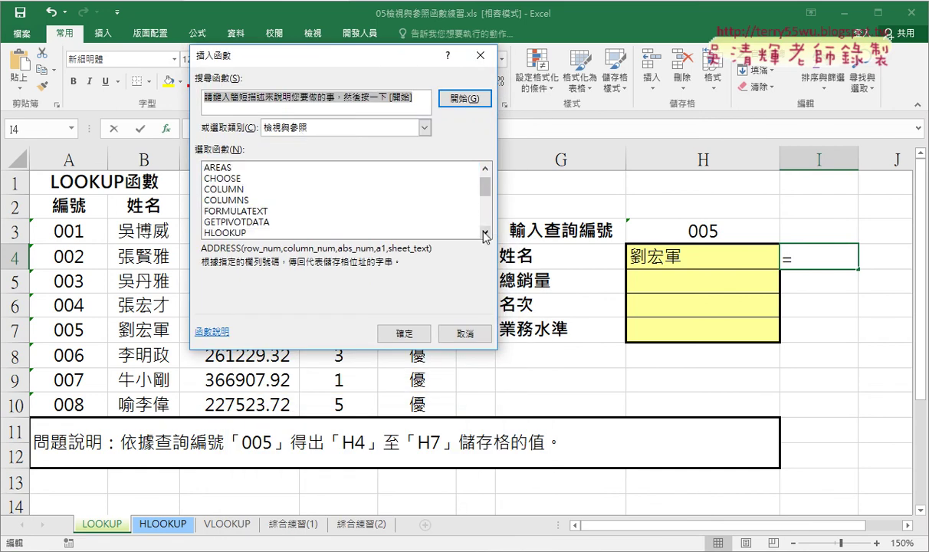
left_click(484, 232)
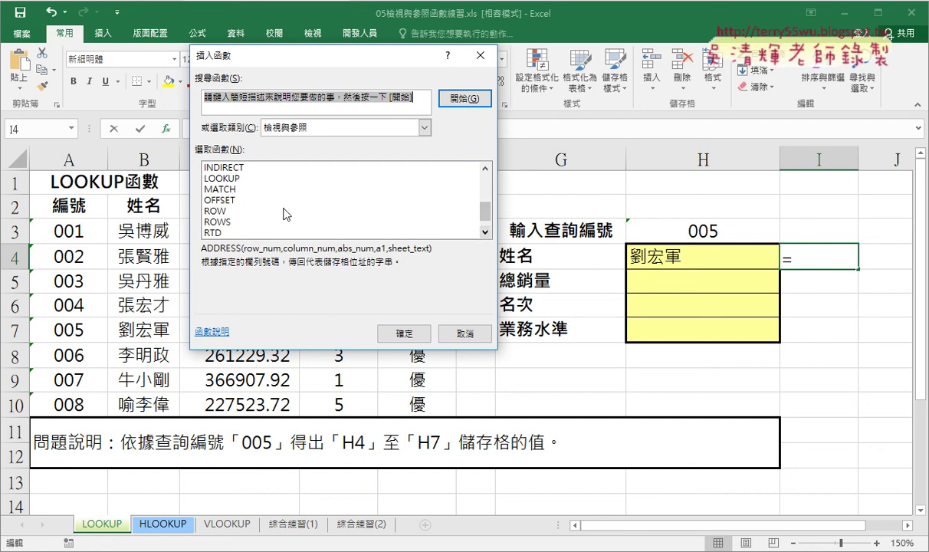
left_click(235, 214)
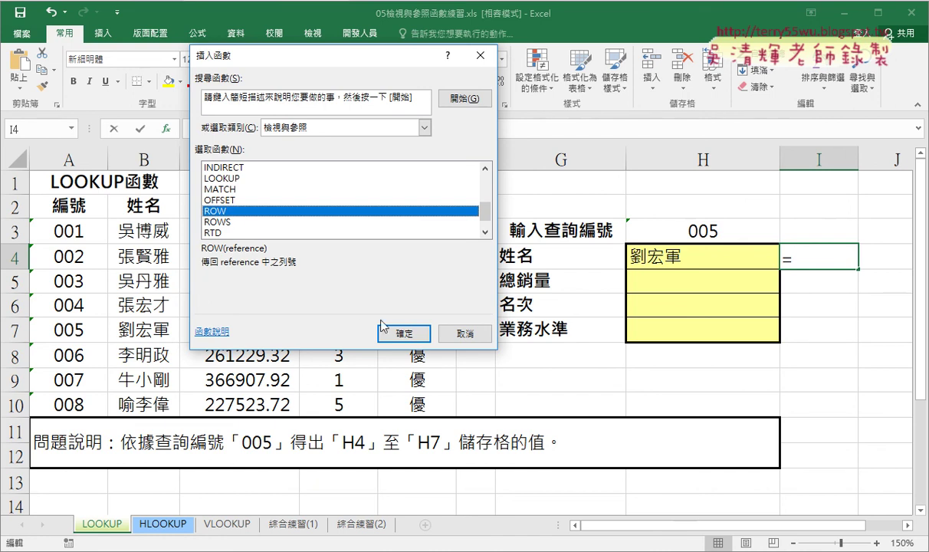
left_click(402, 331)
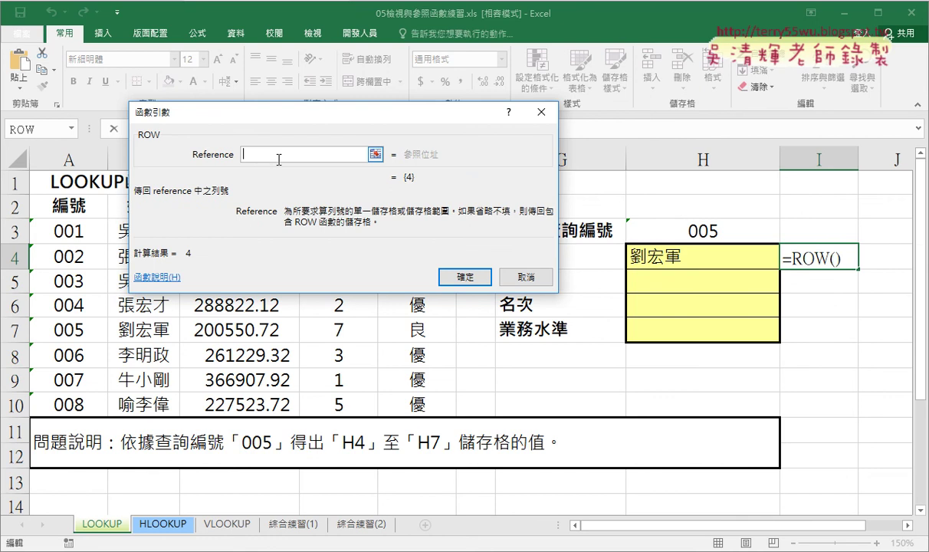
left_click(465, 275)
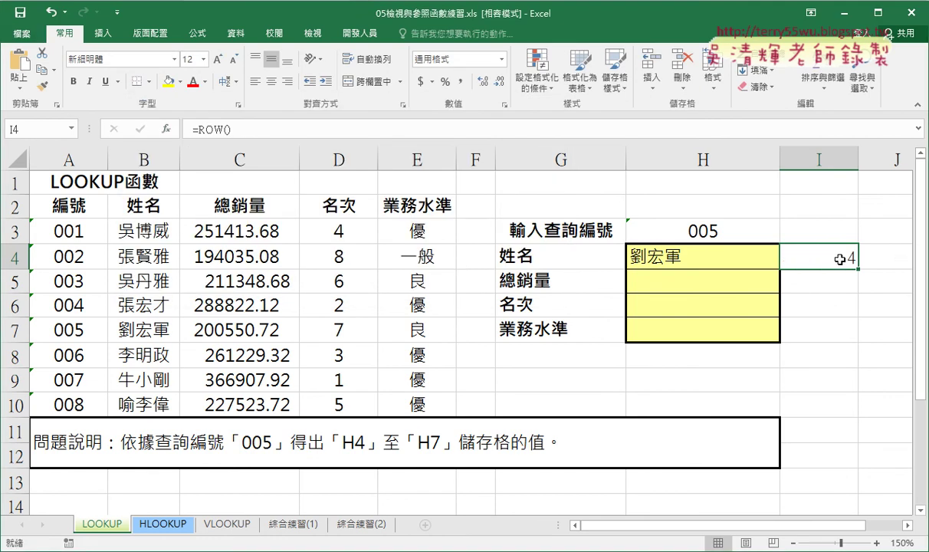
- Fill the =ROW() formula from I4 down to I7 so it shows 4, 5, 6 and 7
left_click(13, 258)
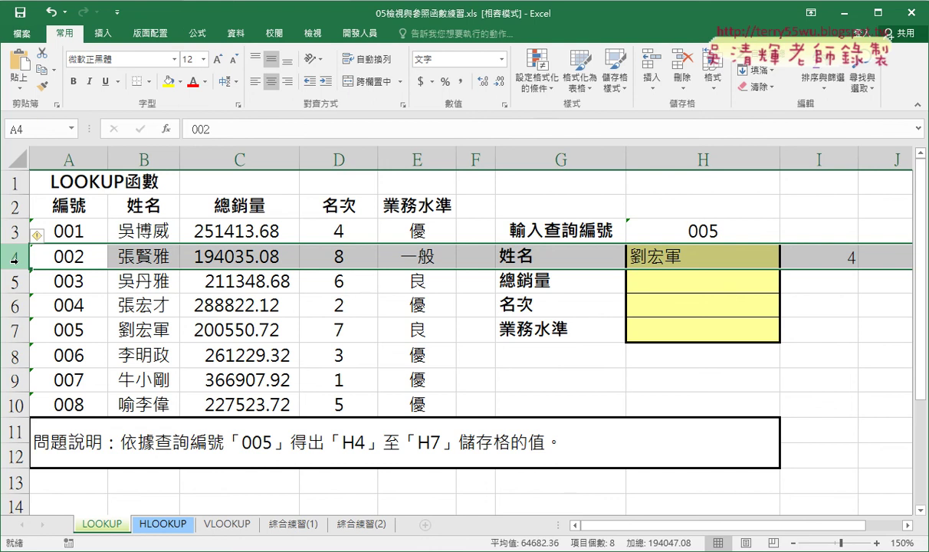
left_click(785, 261)
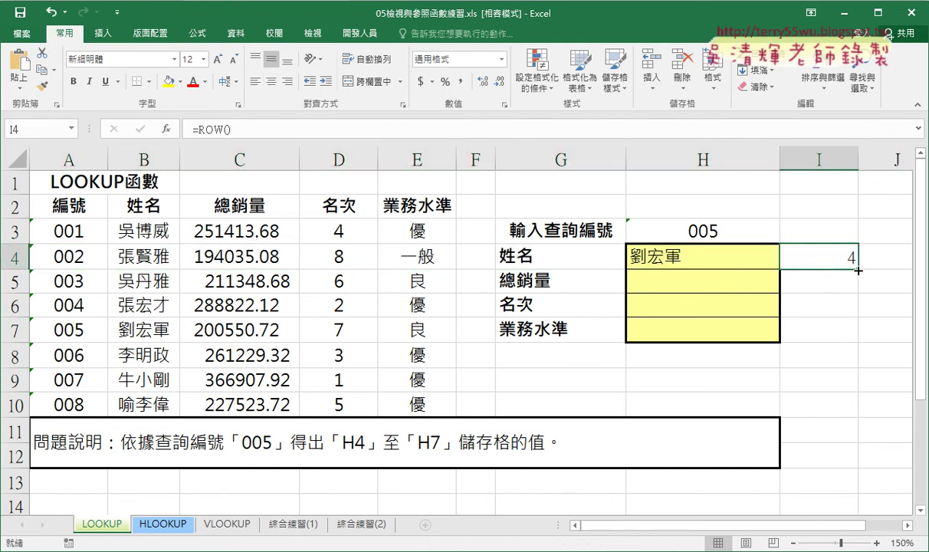
left_click_drag(858, 270, 858, 337)
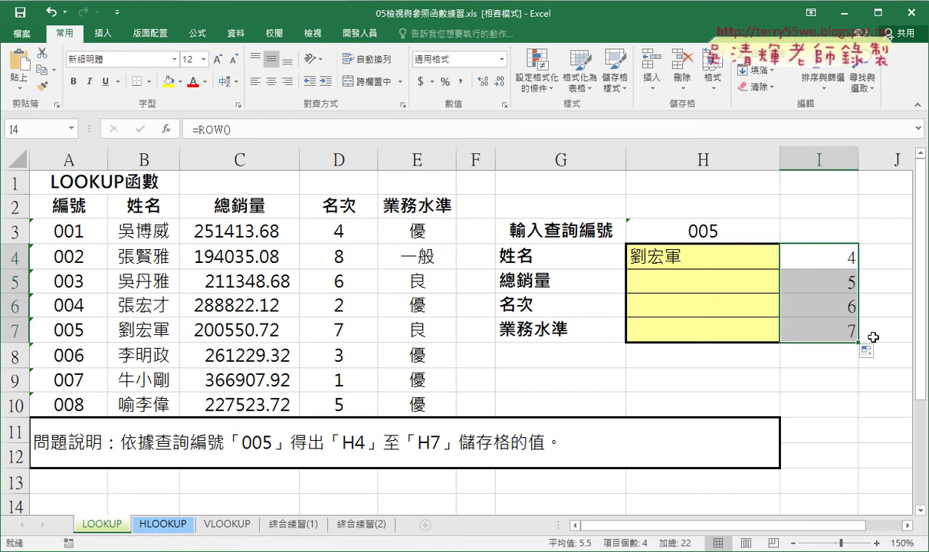
left_click(848, 261)
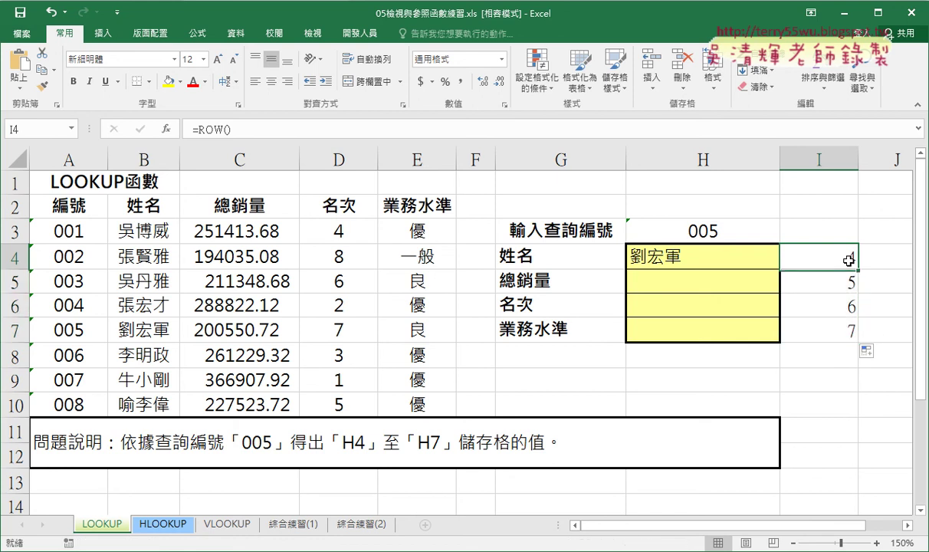
left_click(693, 253)
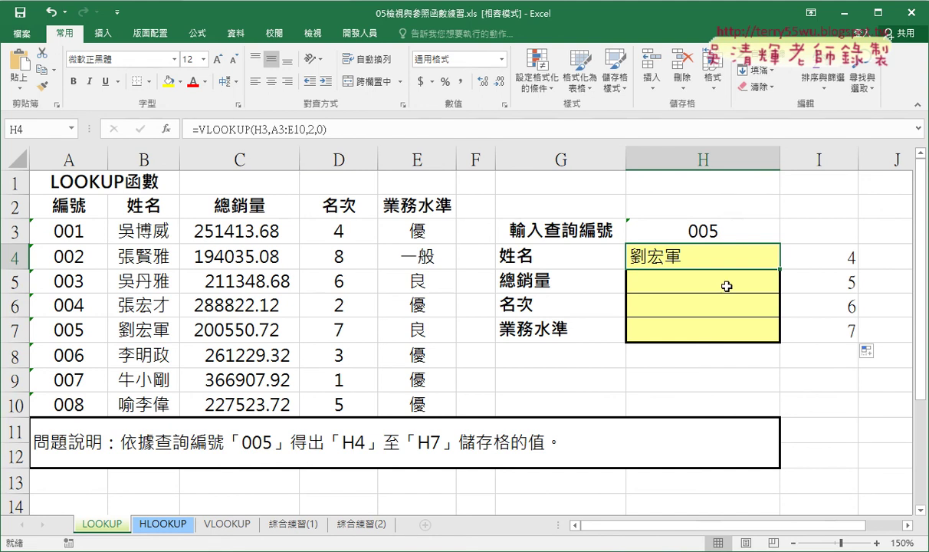
- Change I4 to =ROW()-2 and fill it down to I7, showing 2, 3, 4 and 5
double_click(813, 253)
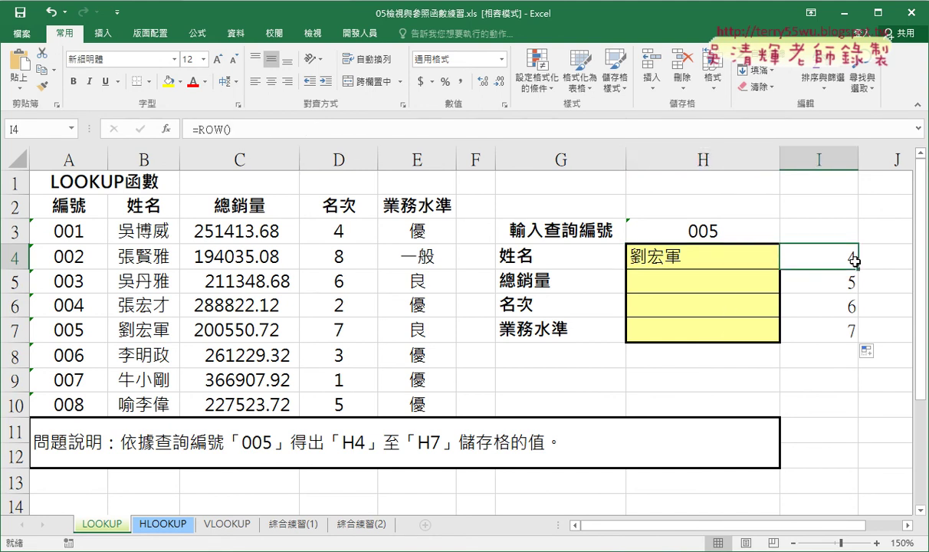
left_click(337, 130)
type("-")
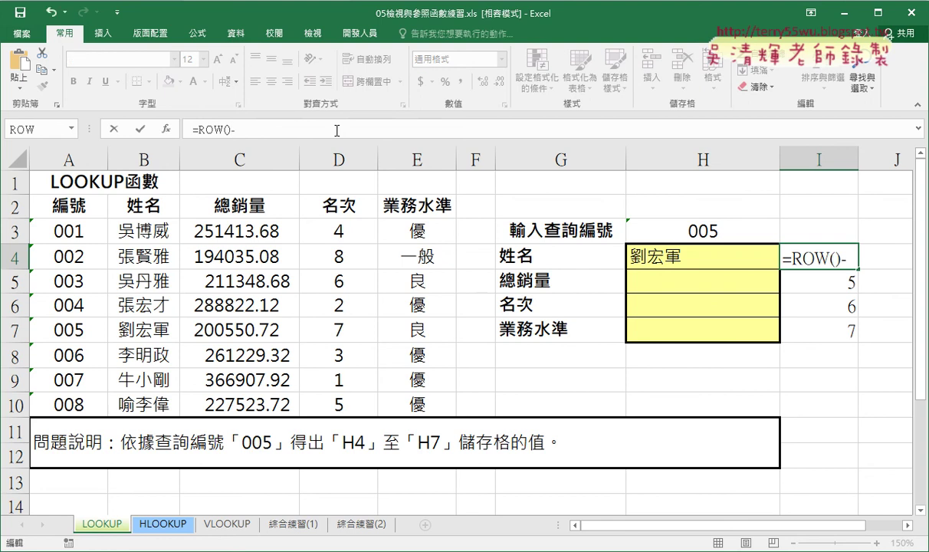
type("2")
key("Return")
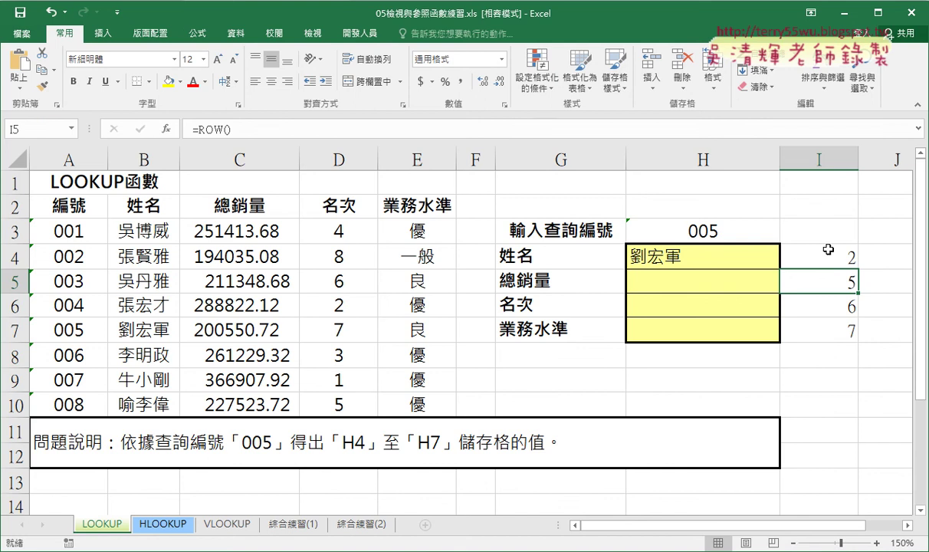
left_click(828, 249)
left_click_drag(857, 268, 857, 337)
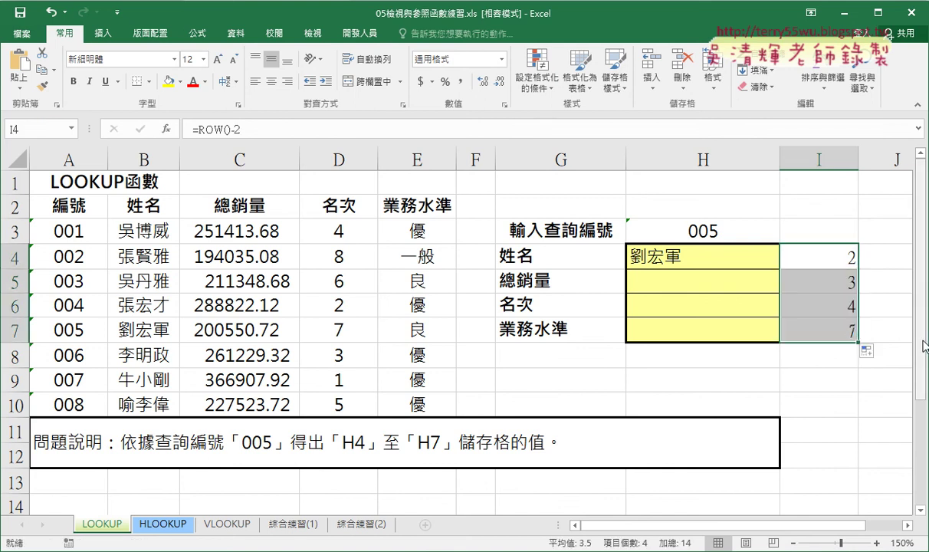
left_click(719, 261)
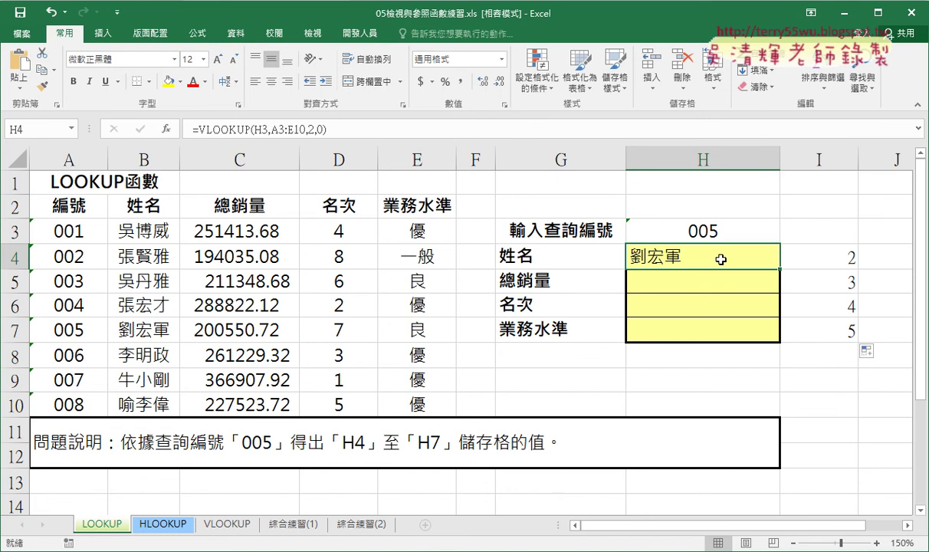
- Replace H4's VLOOKUP column index 2 with row()-2
left_click(311, 129)
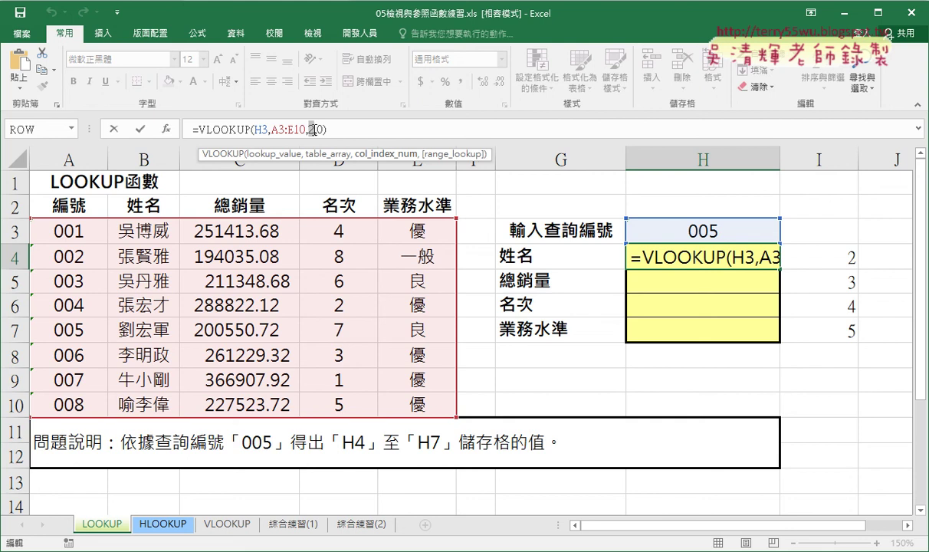
key("BackSpace")
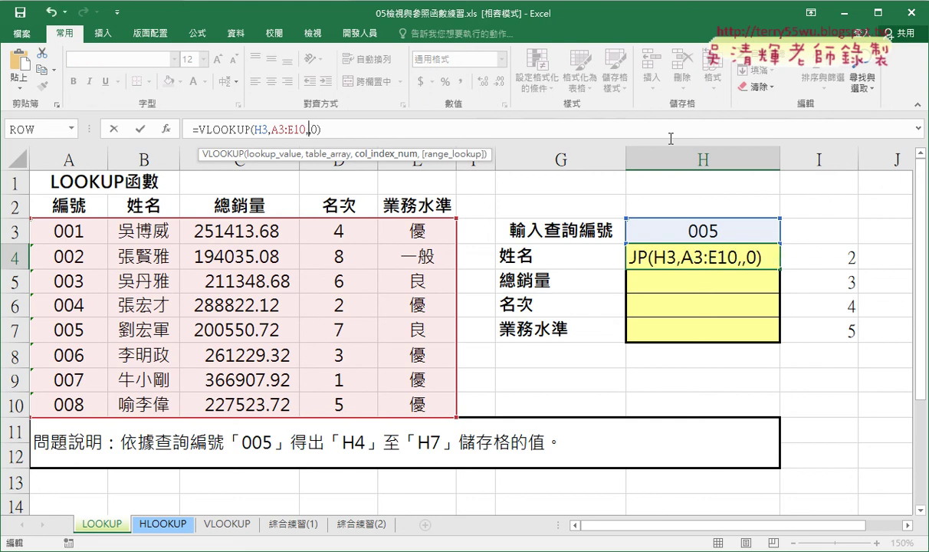
type("ㄛ")
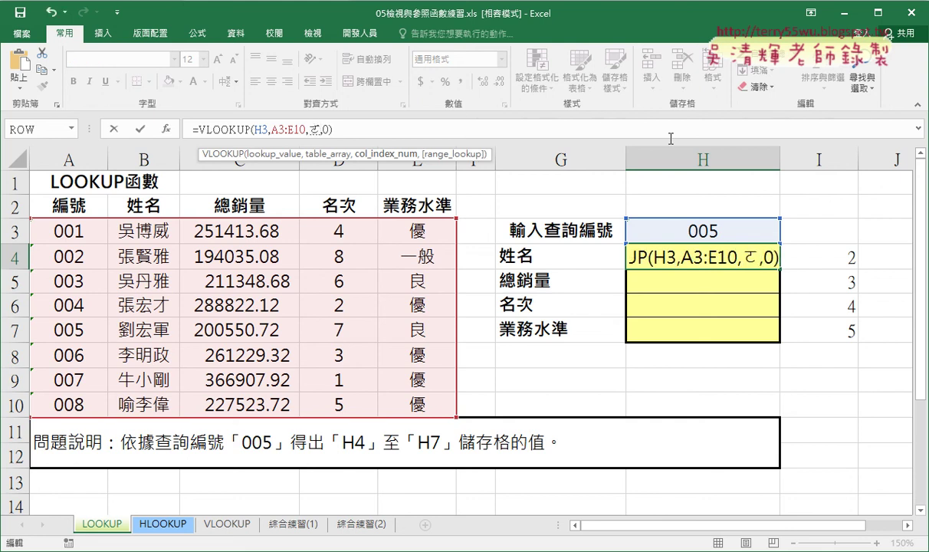
key("BackSpace")
type("row")
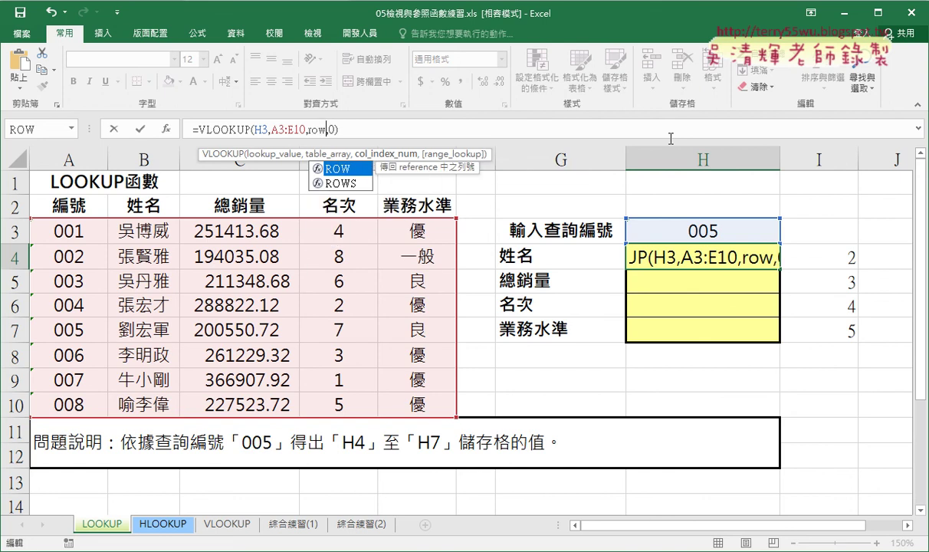
type("()")
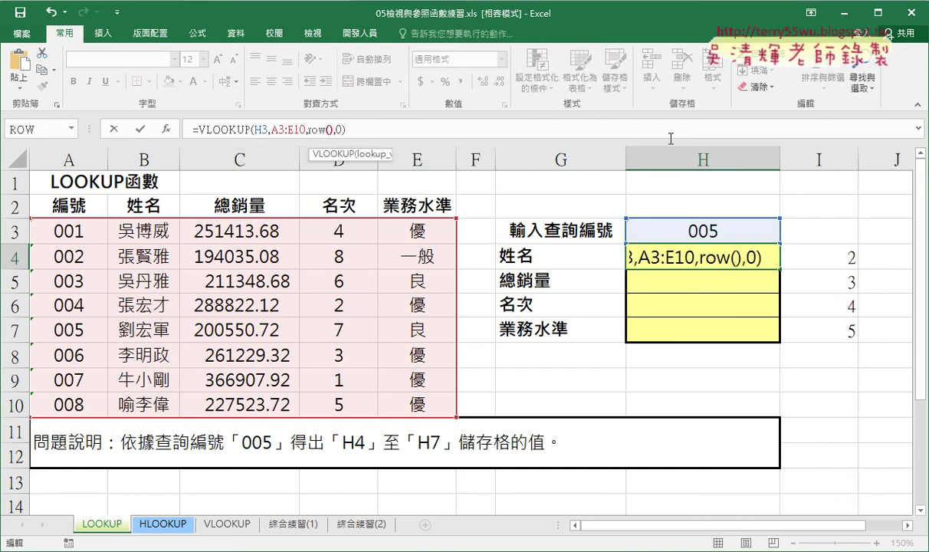
type("-2")
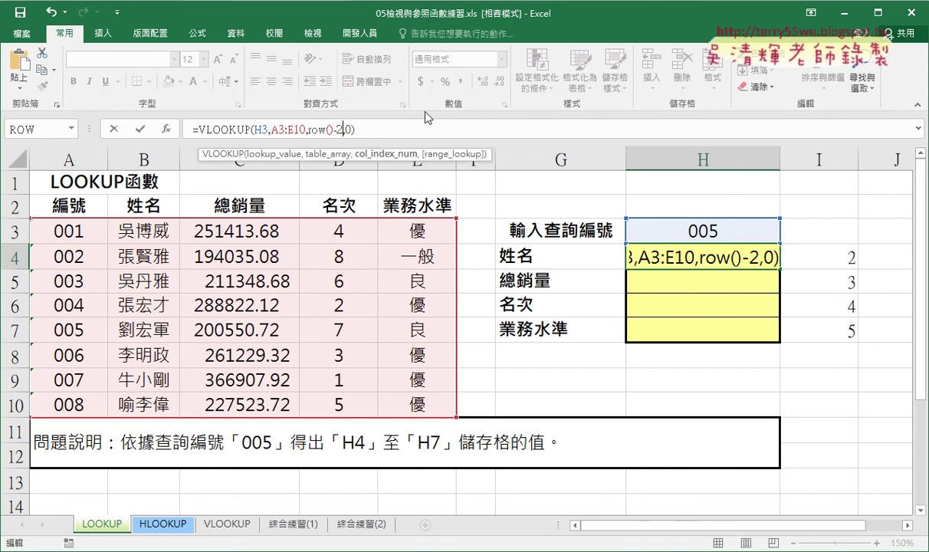
left_click_drag(307, 129, 344, 130)
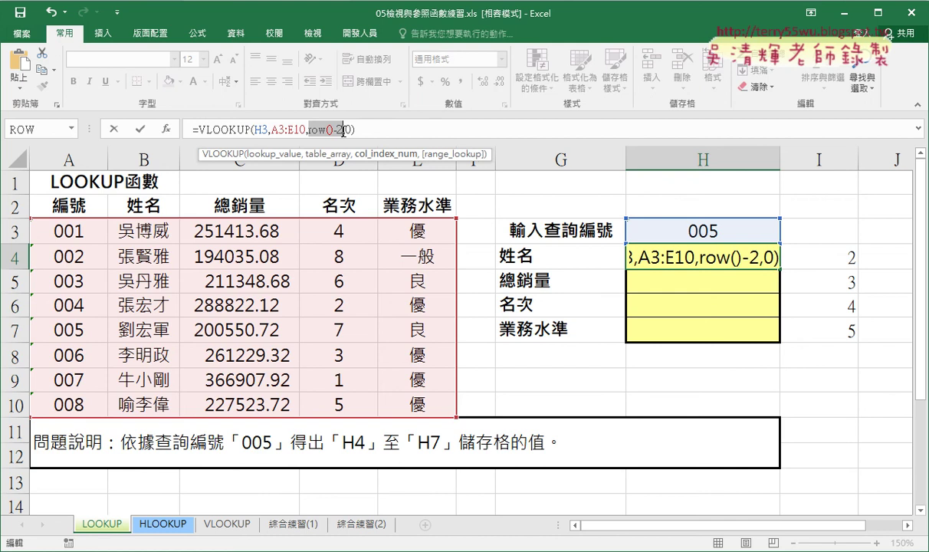
- Lock the rows of the H3, A3 and E10 references as H$3 and A$3:E$10
left_click(263, 127)
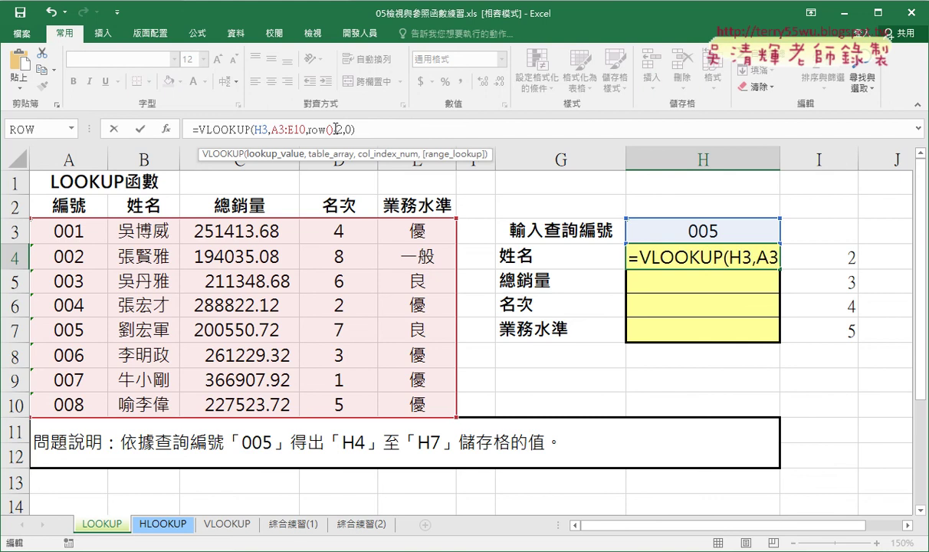
type("$")
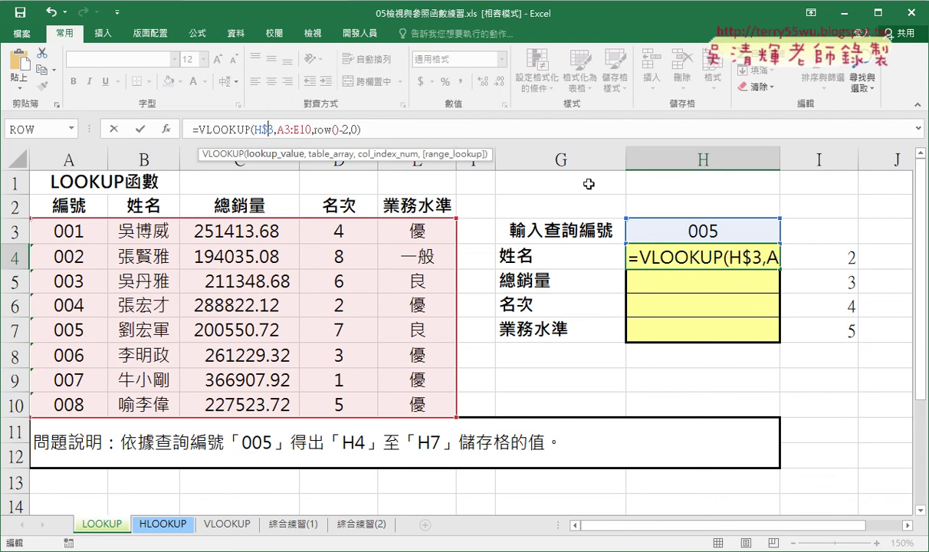
left_click(280, 129)
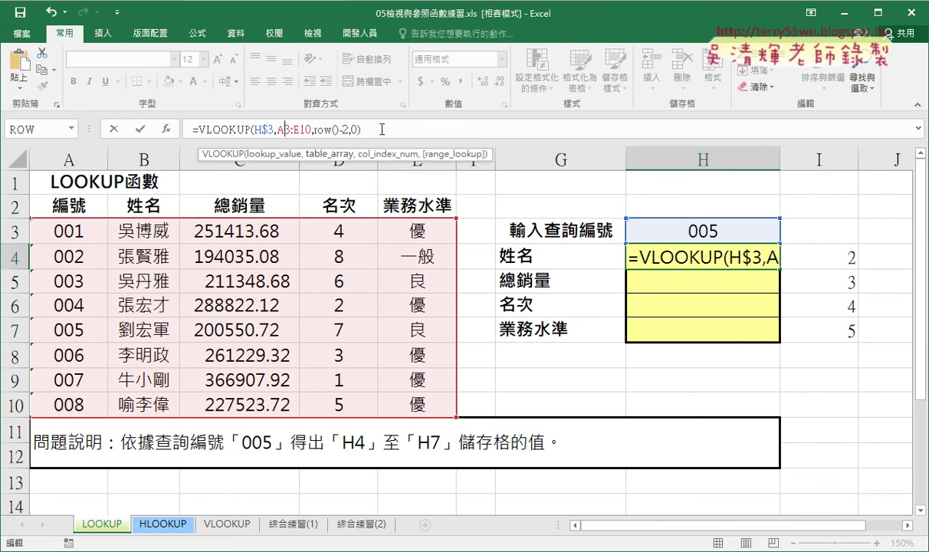
type("$")
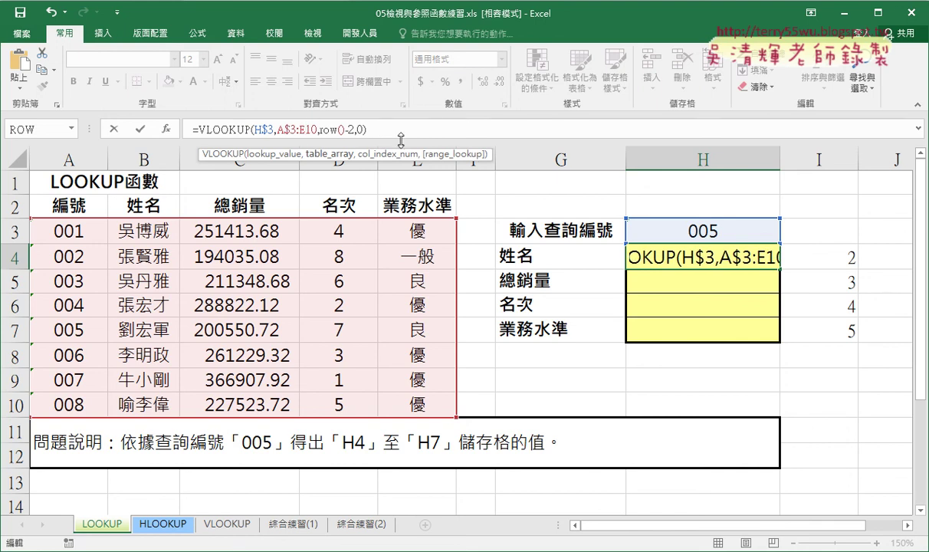
key("Right")
key("Right")
key("Right")
type("$")
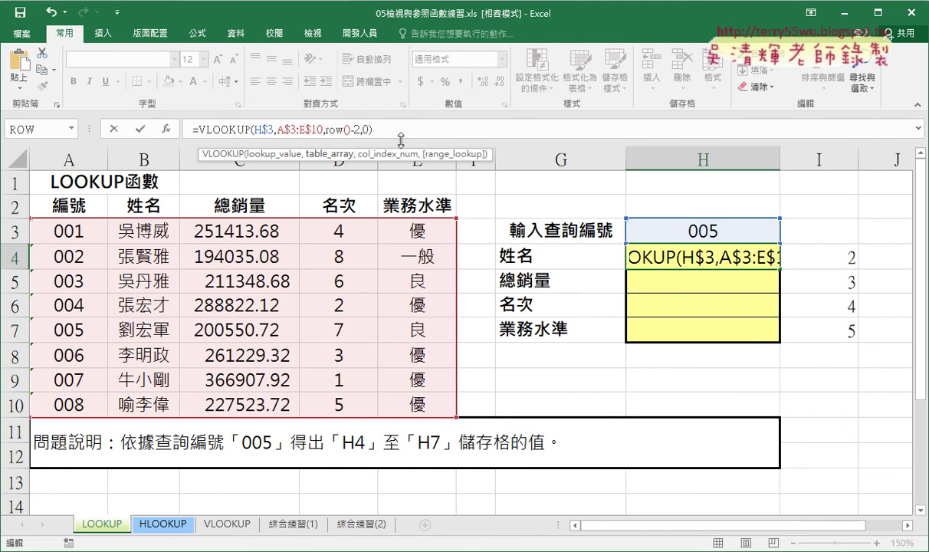
- Confirm the H4 lookup formula, fill it down to H7 and center the results
left_click(136, 130)
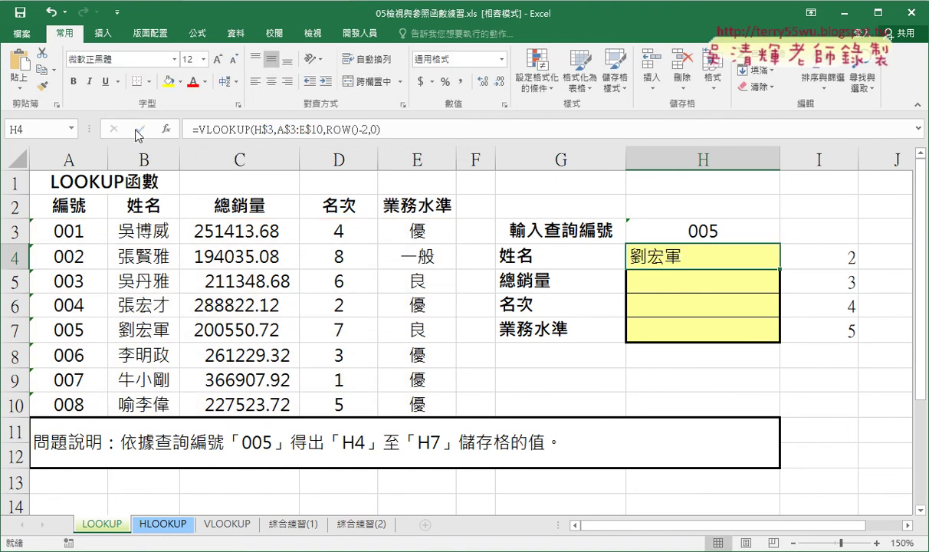
left_click_drag(779, 268, 771, 339)
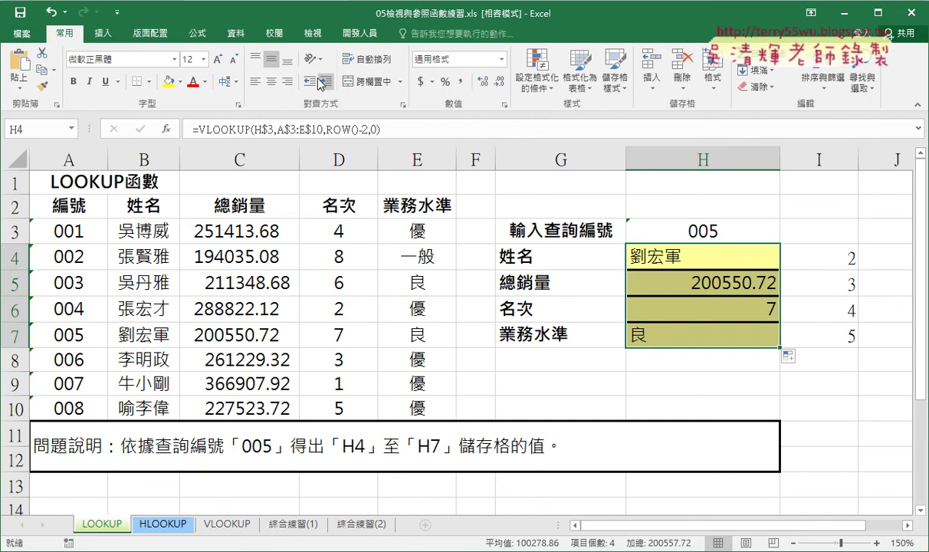
left_click(271, 80)
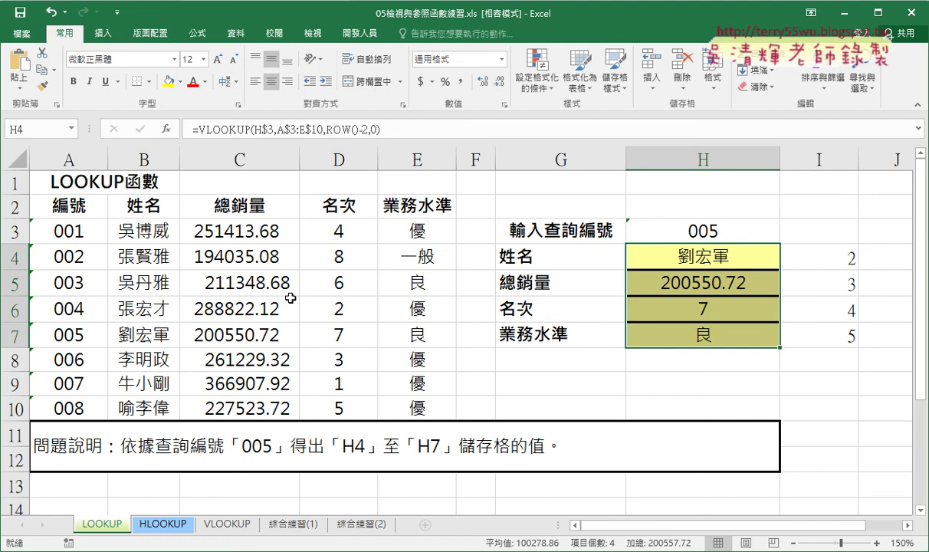
- Annotate the 005 record with an arrow to the results, clear the annotations, and start editing H3
mouse_move(108, 314)
left_mouse_down()
mouse_move(460, 322)
mouse_move(123, 356)
left_mouse_up()
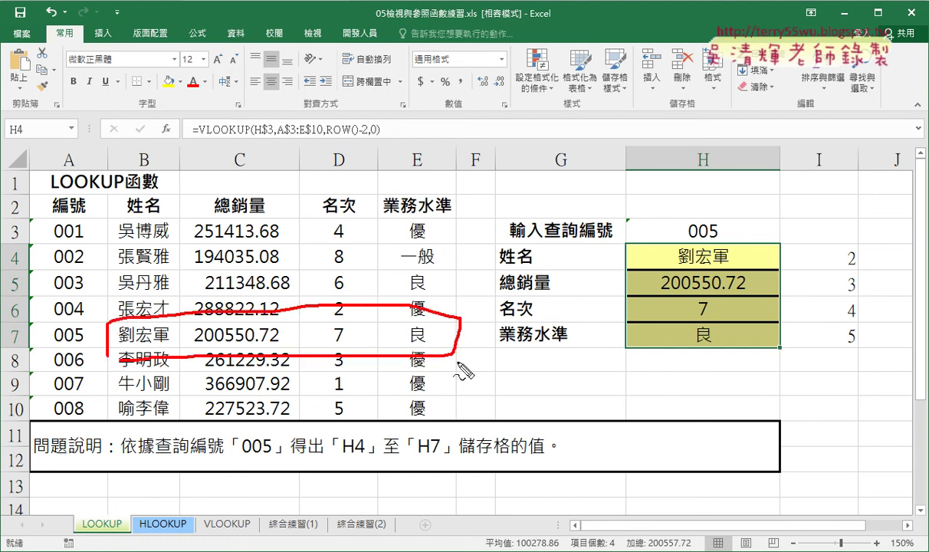
left_click_drag(459, 337, 618, 319)
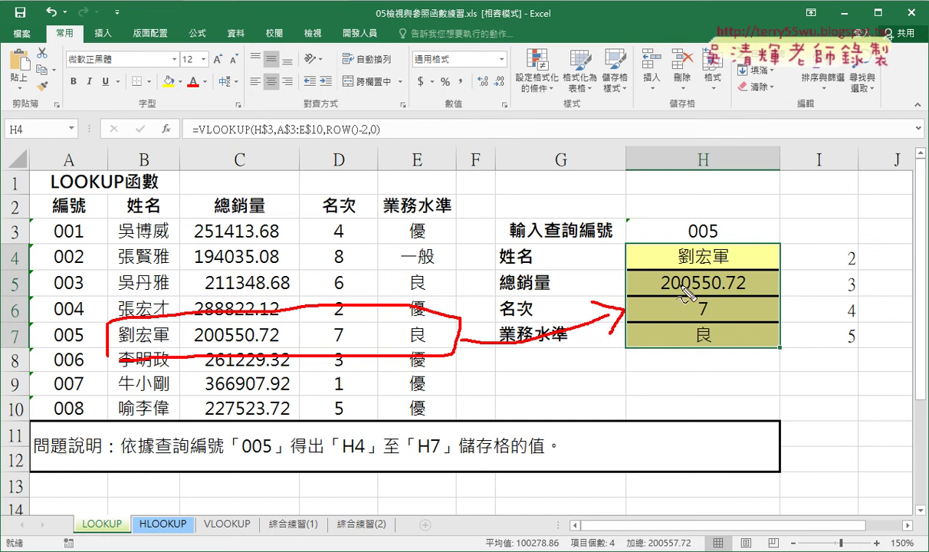
key("Escape")
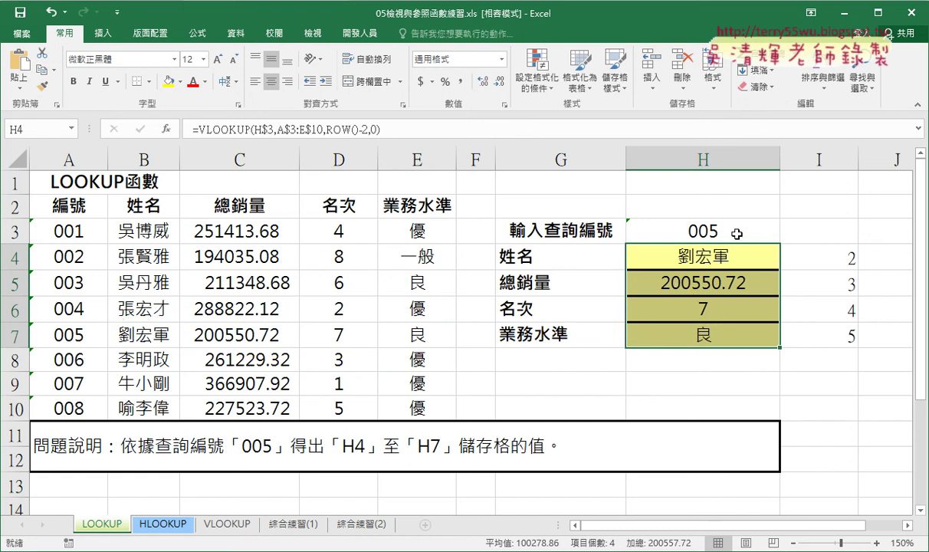
left_click(736, 230)
double_click(732, 231)
- Change the lookup ID in H3 from 005 to 004
left_click_drag(721, 231, 710, 231)
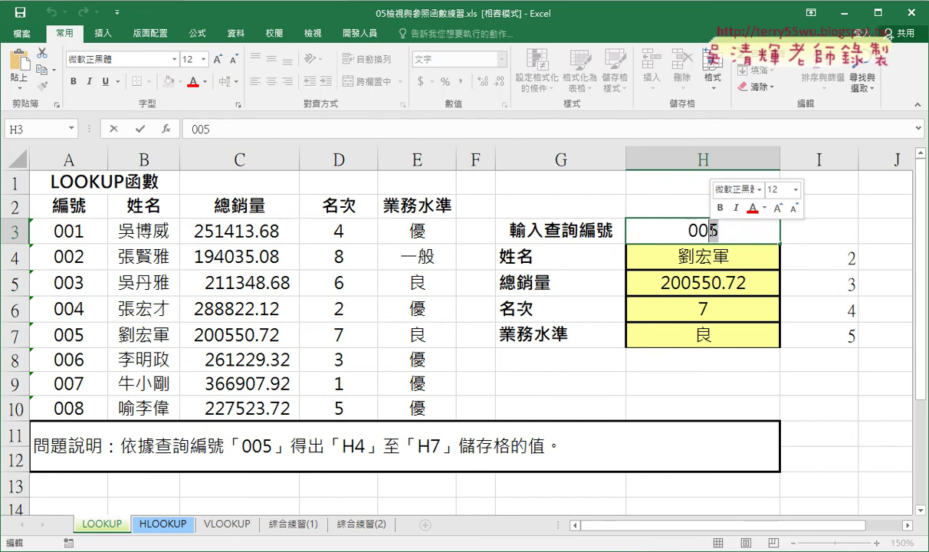
type("4")
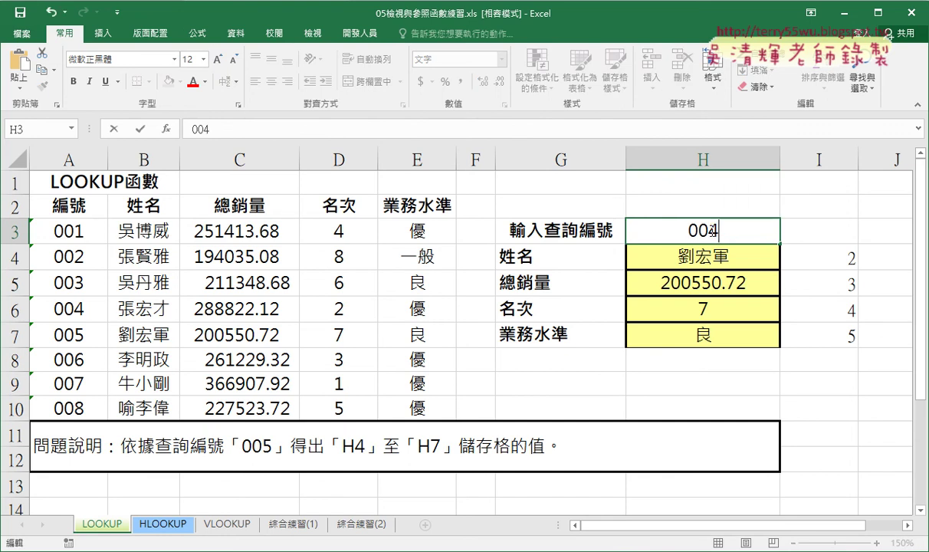
key("Return")
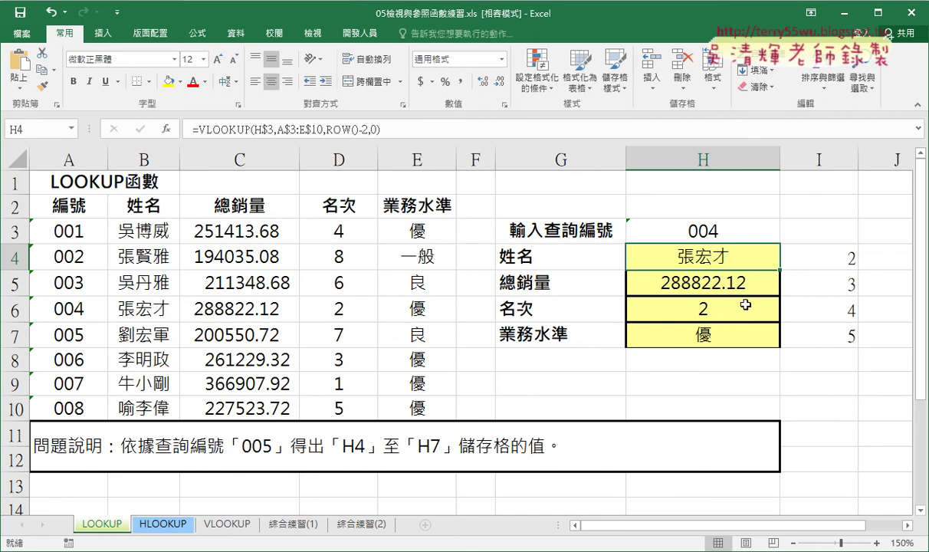
- Copy the LOOKUP sheet as a new sheet named INDEX, then go back to LOOKUP
left_click_drag(115, 527, 159, 525)
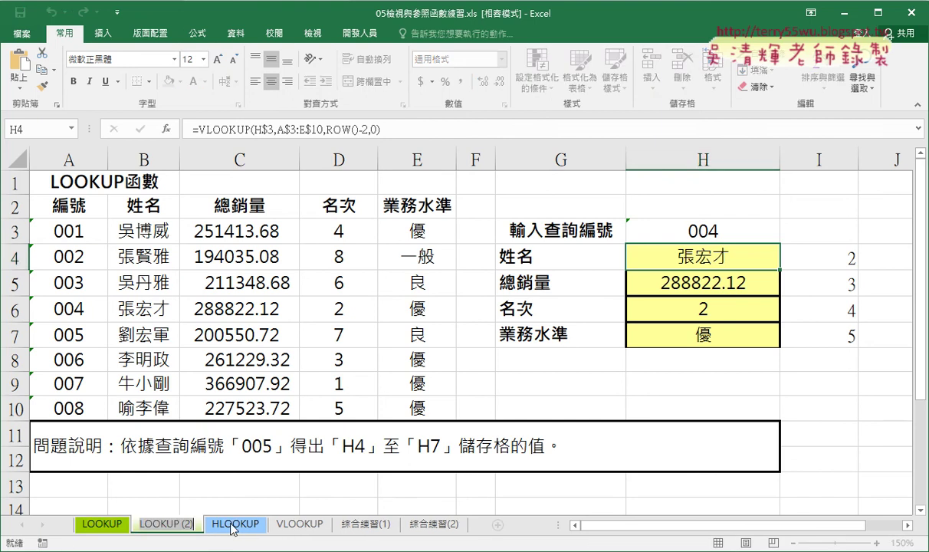
type("INDEX")
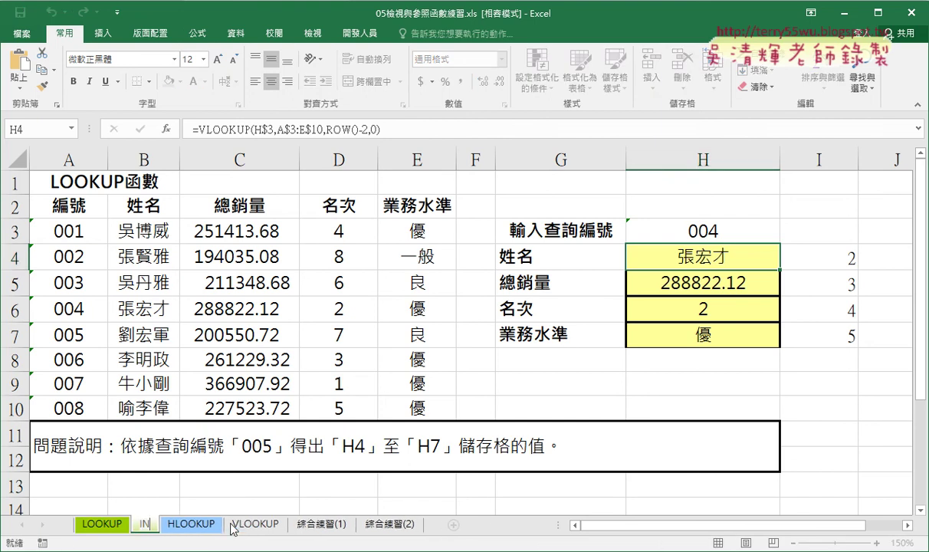
key("Return")
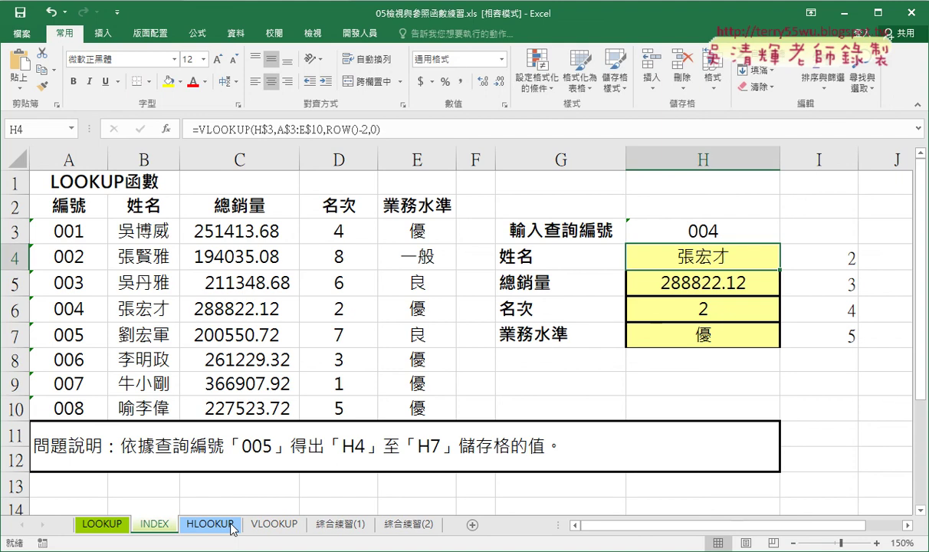
left_click_drag(674, 245, 716, 333)
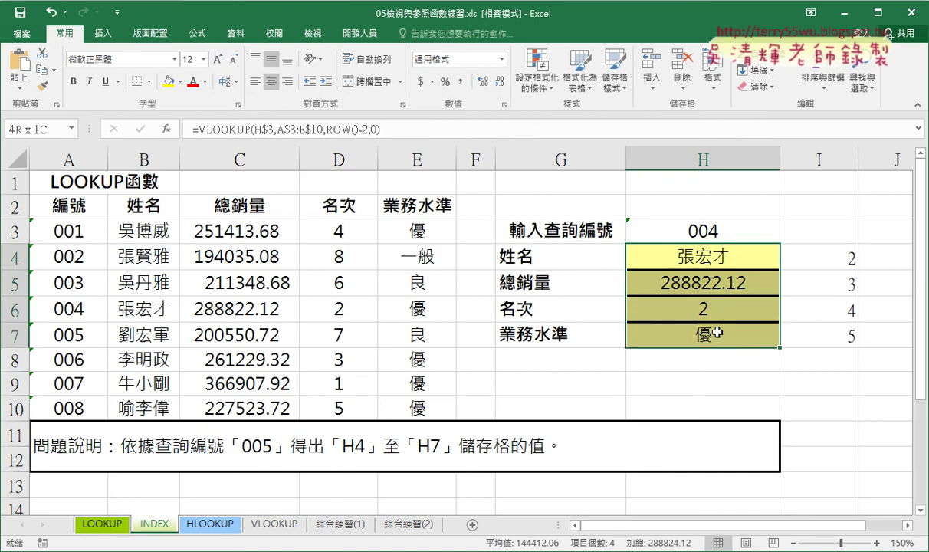
left_click(89, 527)
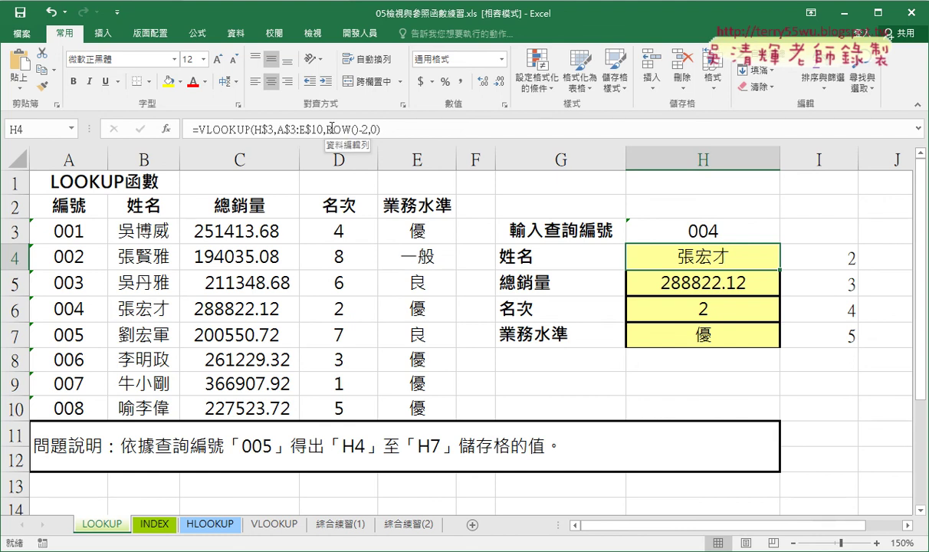
left_click(329, 129)
left_click_drag(326, 130, 351, 129)
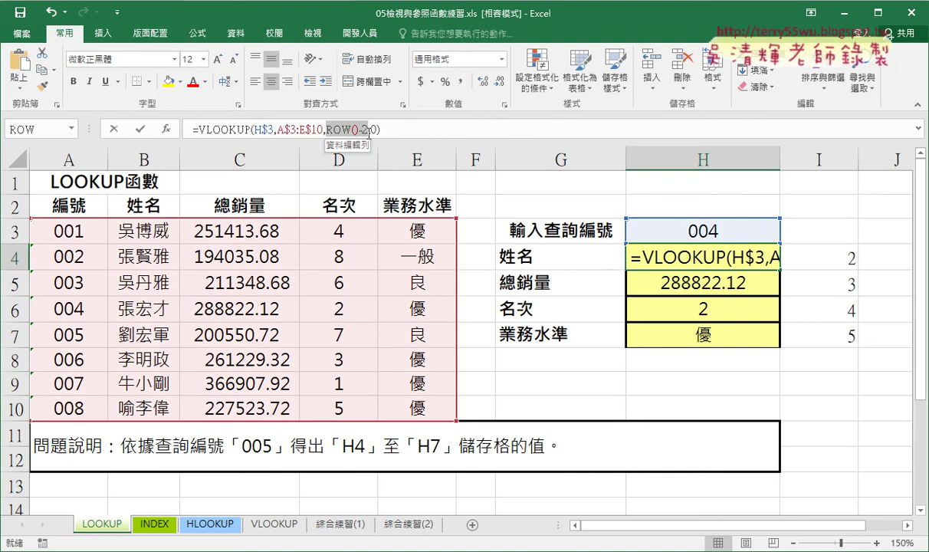